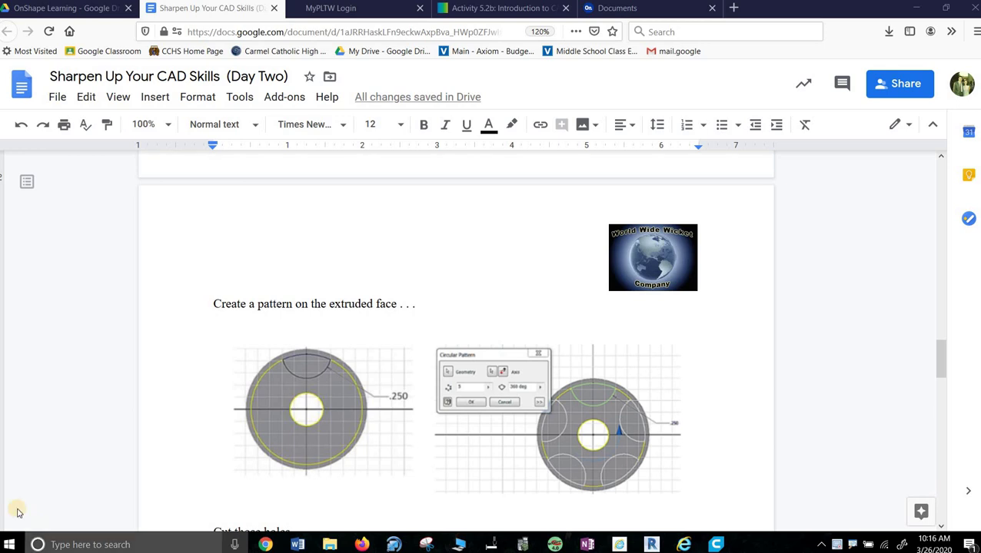
Scroll the 'Sharpen Up Your CAD Skills' doc to the Part Four wheel drawing and its 0.05-inch extrude instruction
{"action": "scroll", "coordinate": [293, 331], "scroll_direction": "up", "scroll_amount": 5}
{"action": "scroll", "coordinate": [294, 331], "scroll_direction": "up", "scroll_amount": 4}
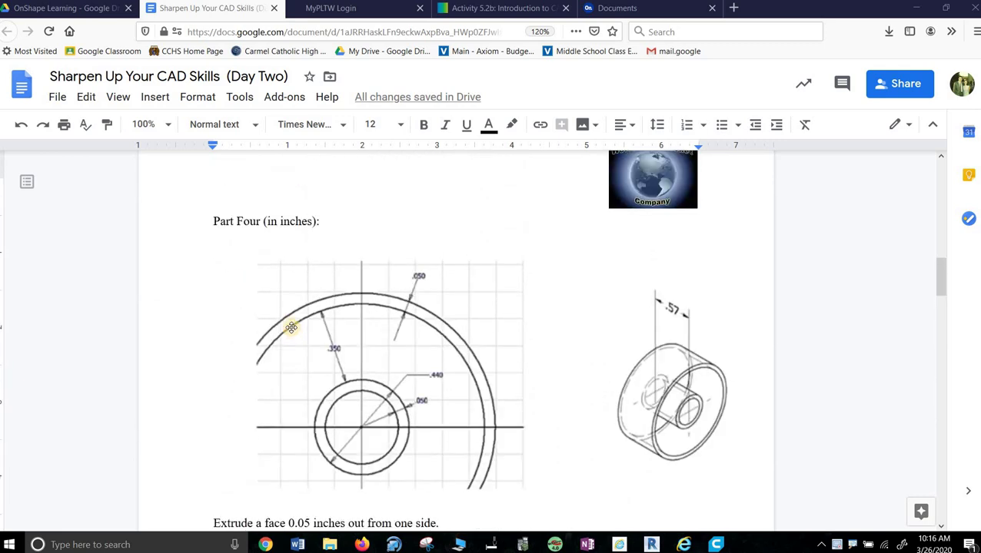
{"action": "scroll", "coordinate": [291, 327], "scroll_direction": "down", "scroll_amount": 1}
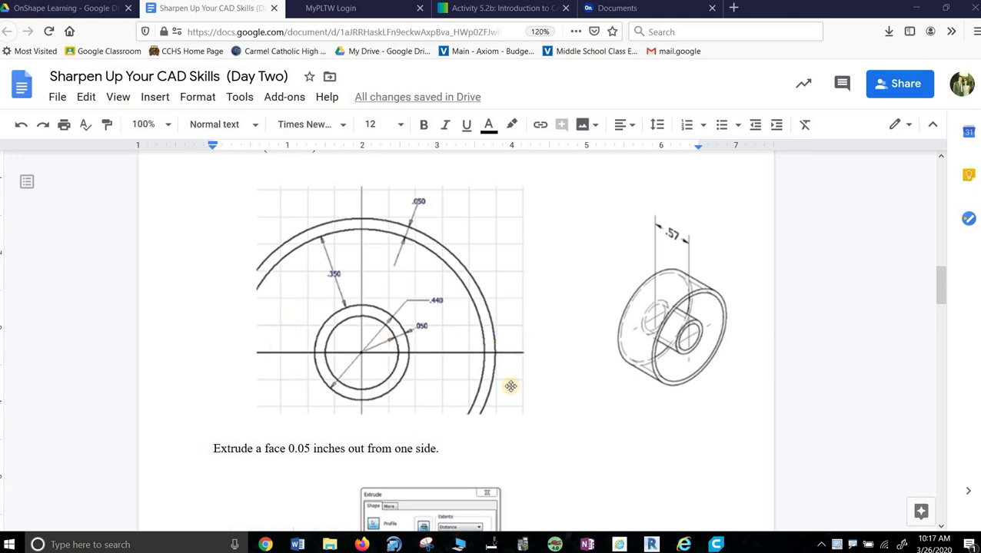
Create a new Onshape document named 'JT Wheel 03-26-20'
{"action": "left_click", "coordinate": [586, 13]}
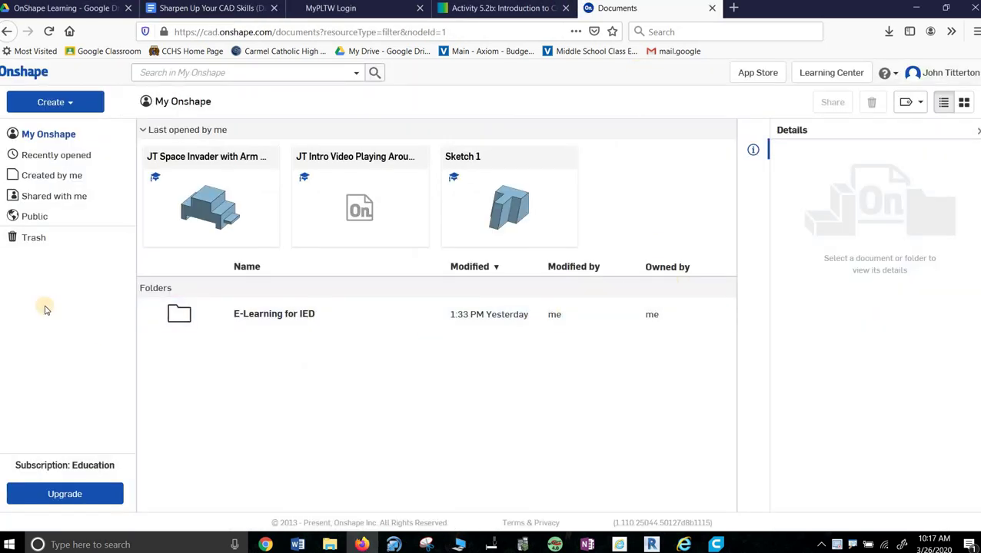
{"action": "left_click", "coordinate": [69, 102]}
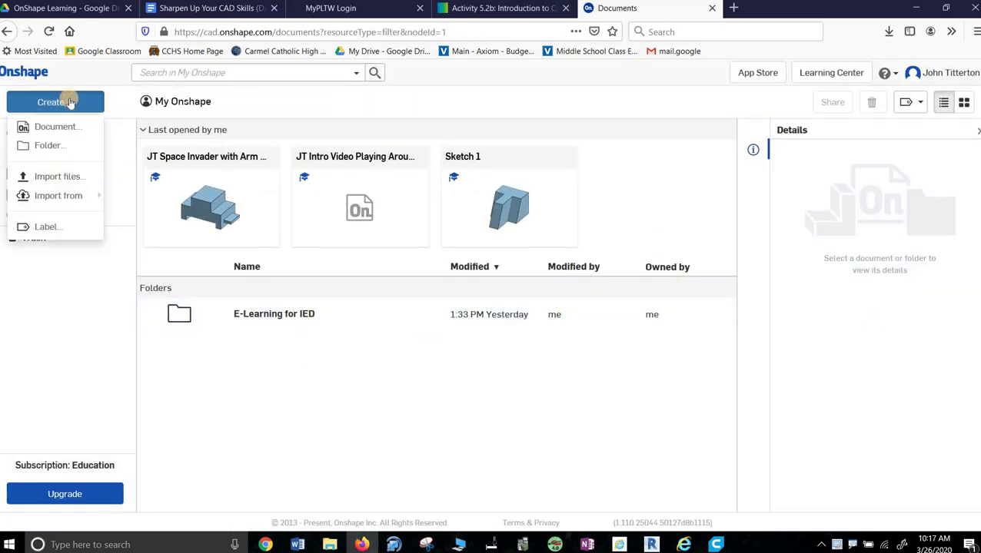
{"action": "left_click", "coordinate": [54, 127]}
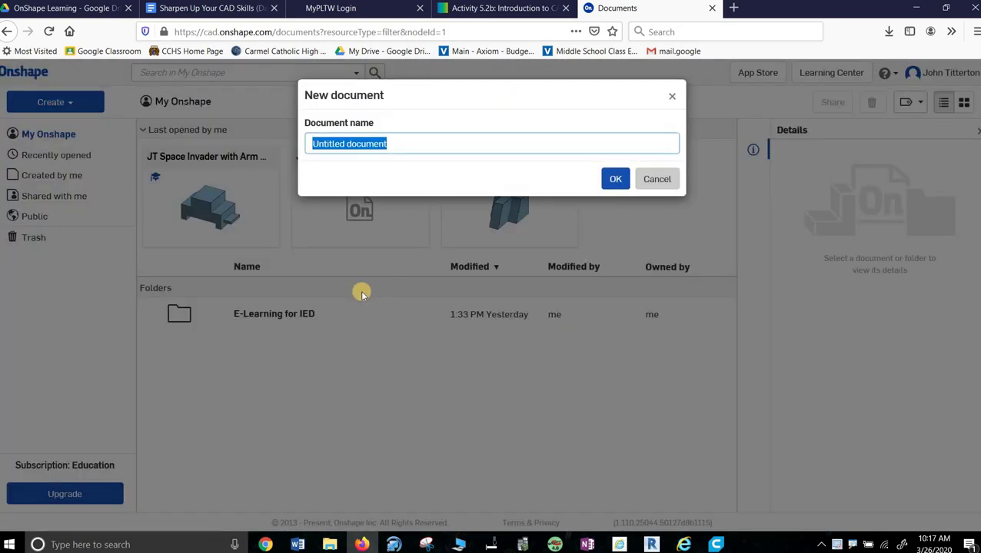
{"action": "type", "text": "JT"}
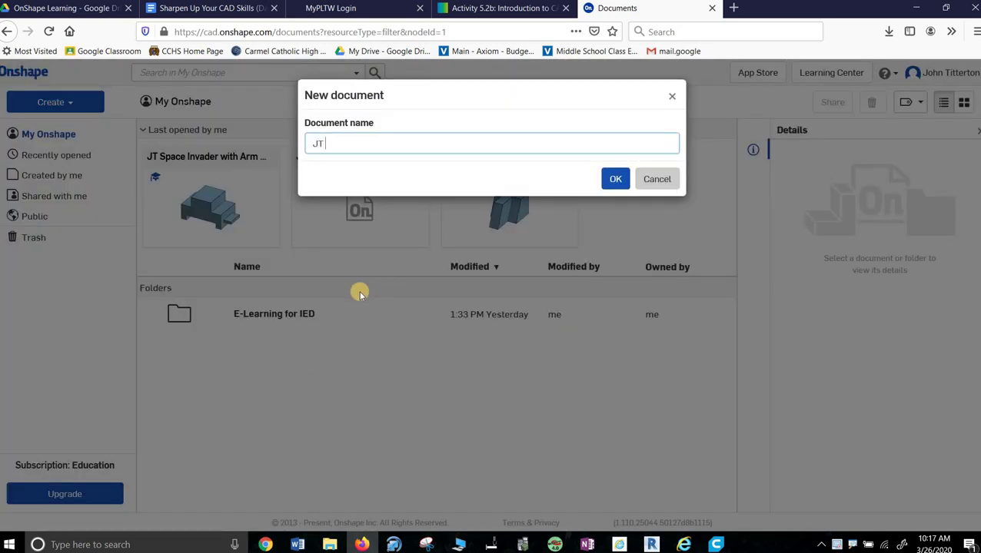
{"action": "type", "text": " Wheel 03-26-20"}
{"action": "key", "text": "Return"}
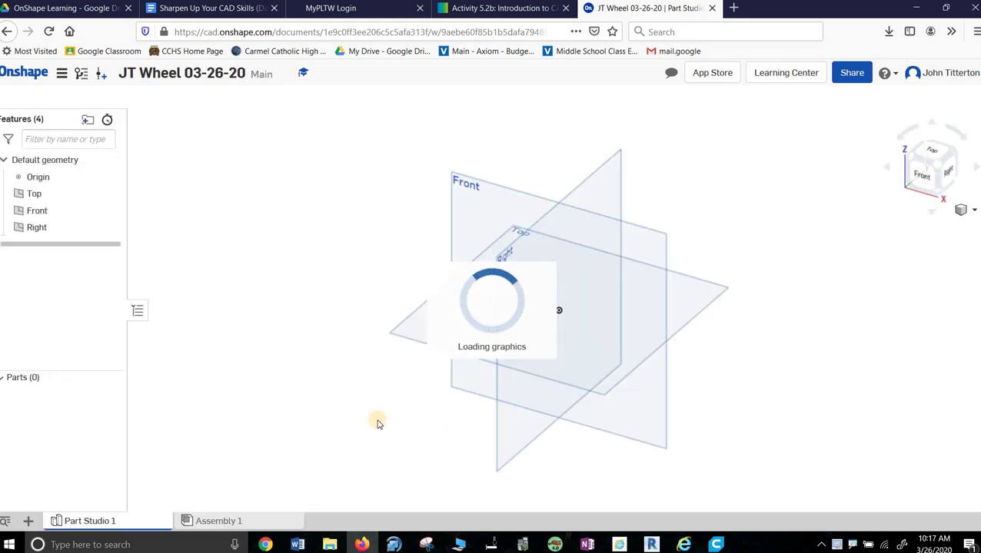
Sketch a 0.44 in diameter circle centred on the origin on the Front plane
{"action": "left_click", "coordinate": [477, 184]}
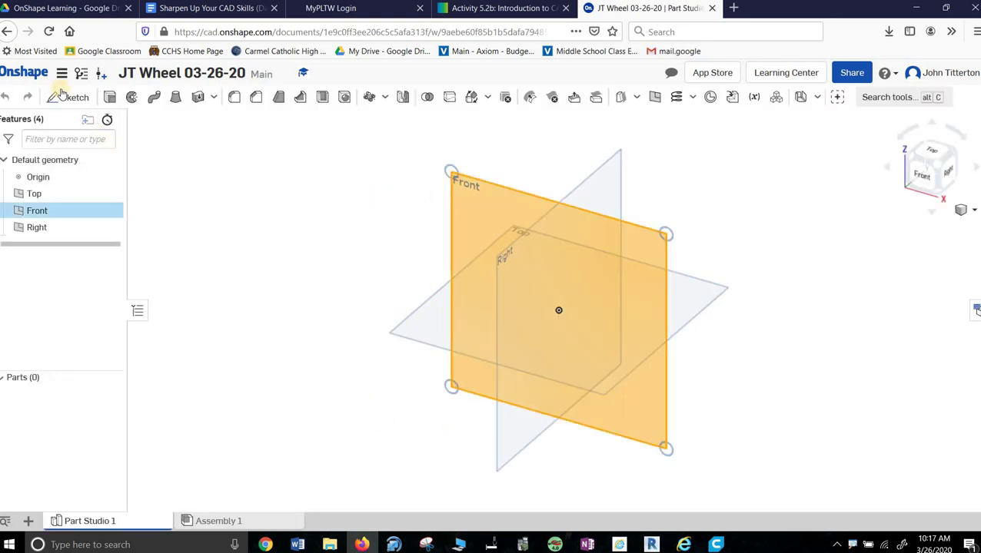
{"action": "left_click", "coordinate": [64, 95]}
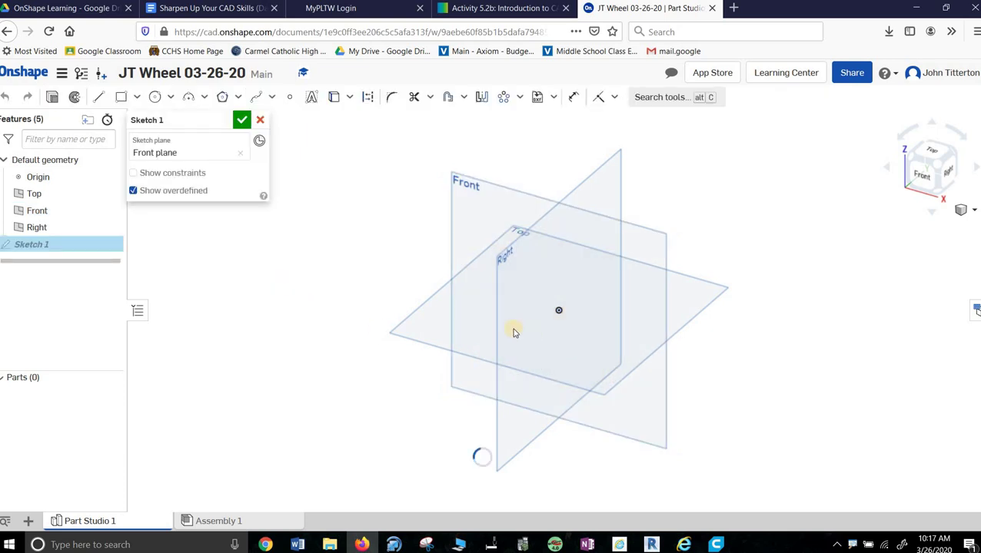
{"action": "left_click", "coordinate": [928, 178]}
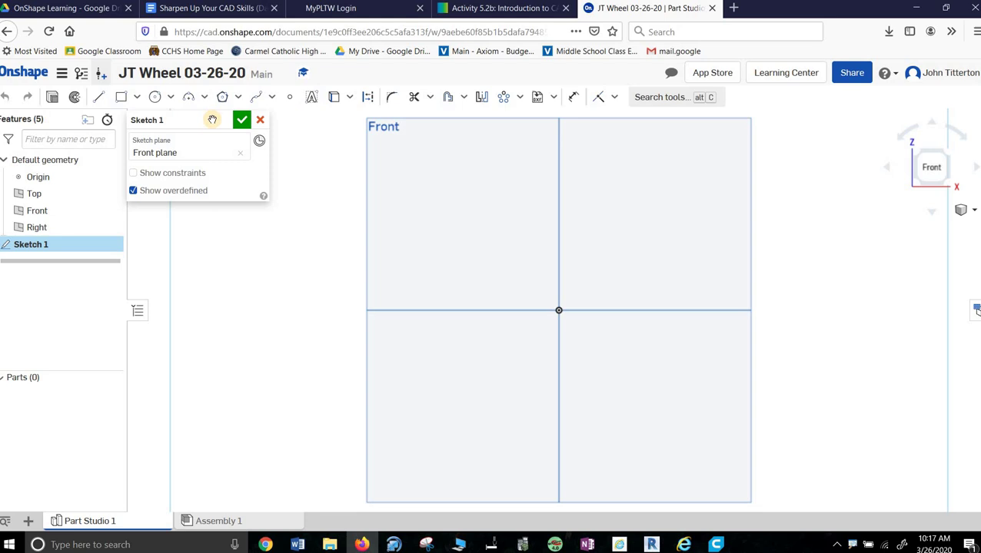
{"action": "left_click", "coordinate": [155, 97]}
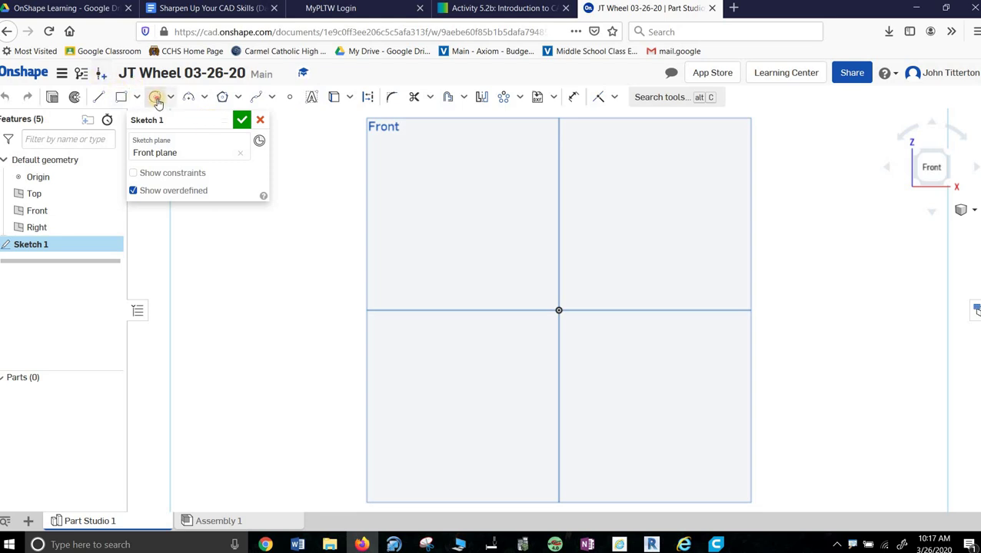
{"action": "left_click", "coordinate": [558, 311]}
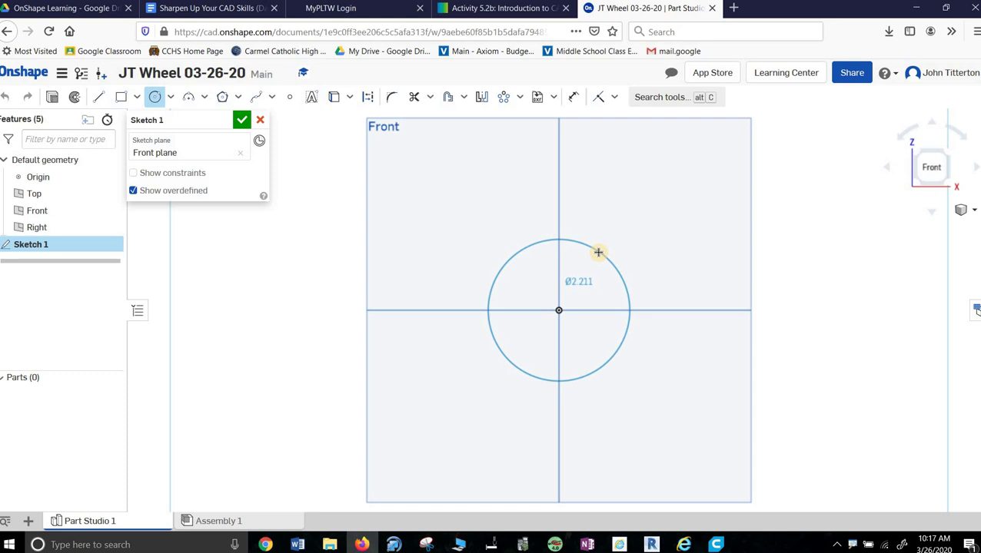
{"action": "left_click", "coordinate": [597, 252]}
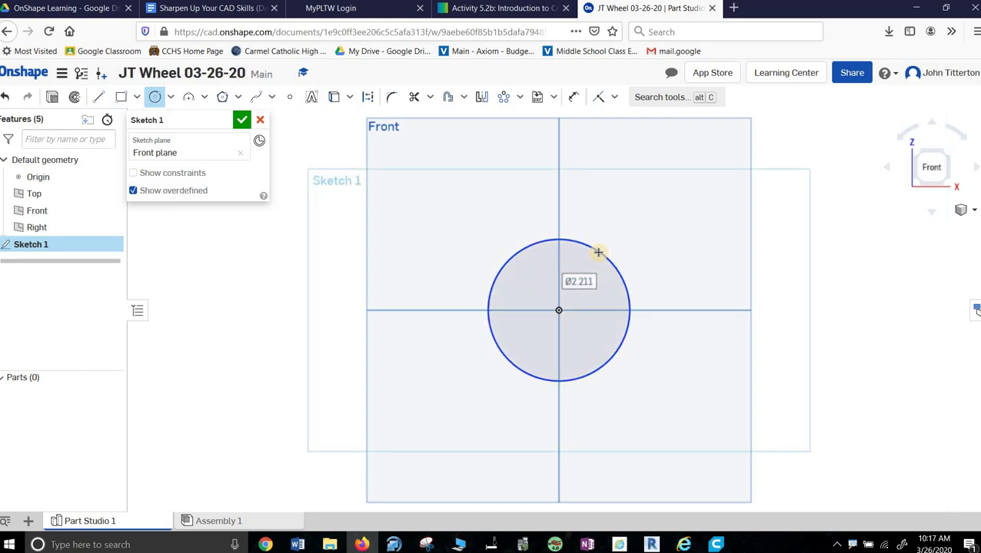
{"action": "key", "text": "BackSpace"}
{"action": "type", "text": ".4"}
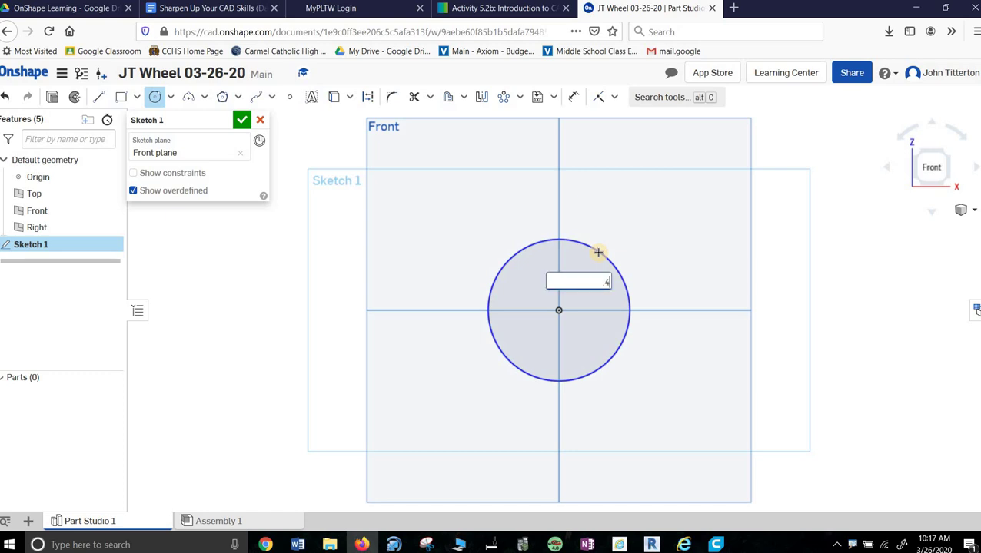
{"action": "type", "text": "4"}
{"action": "key", "text": "Return"}
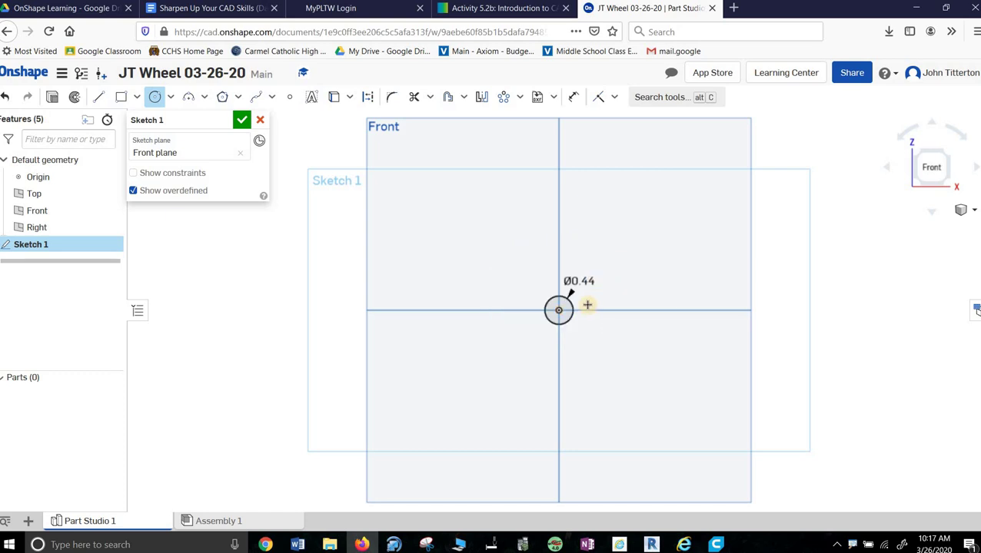
Offset the 0.44 circle 0.05 in inward to add an inner concentric circle
{"action": "scroll", "coordinate": [587, 305], "scroll_direction": "up", "scroll_amount": 10}
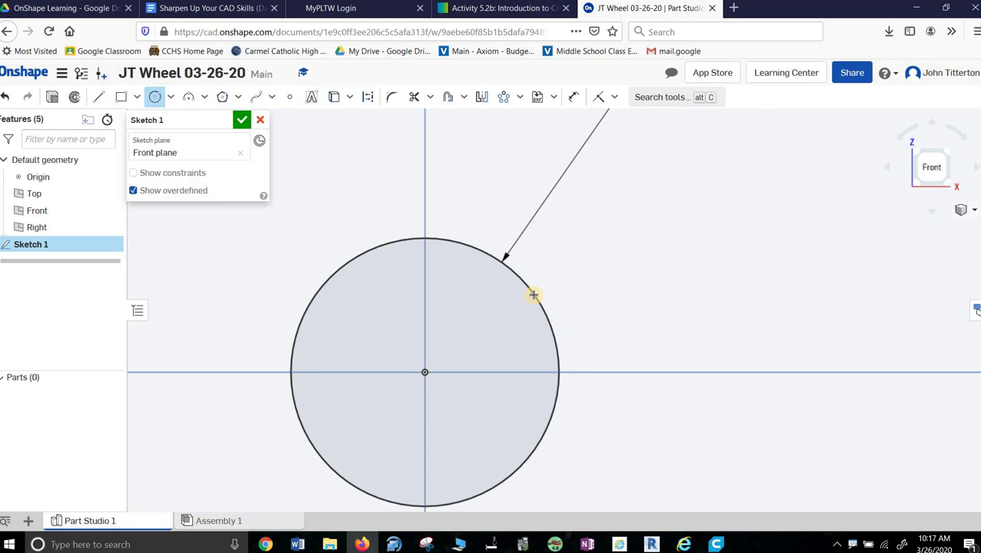
{"action": "left_click", "coordinate": [448, 96]}
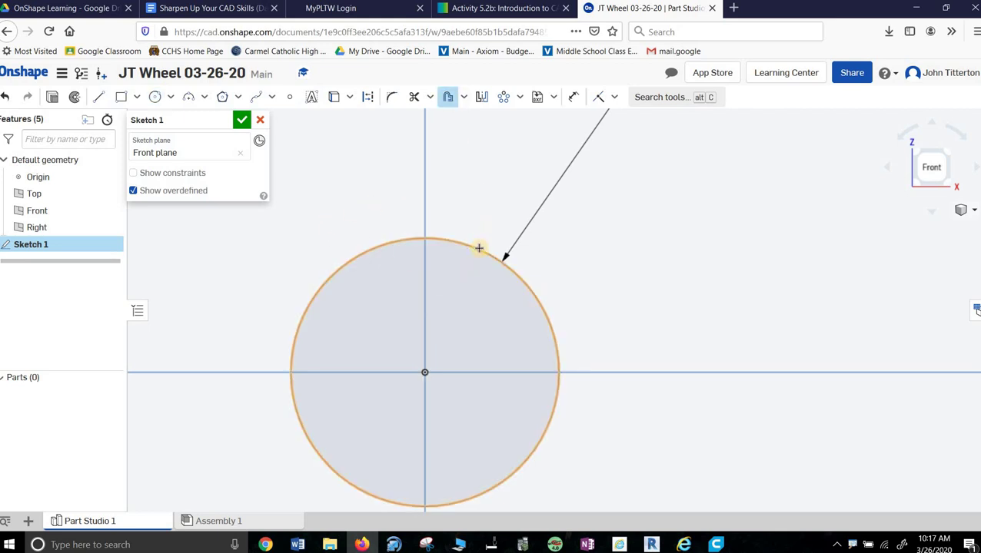
{"action": "left_click", "coordinate": [470, 263]}
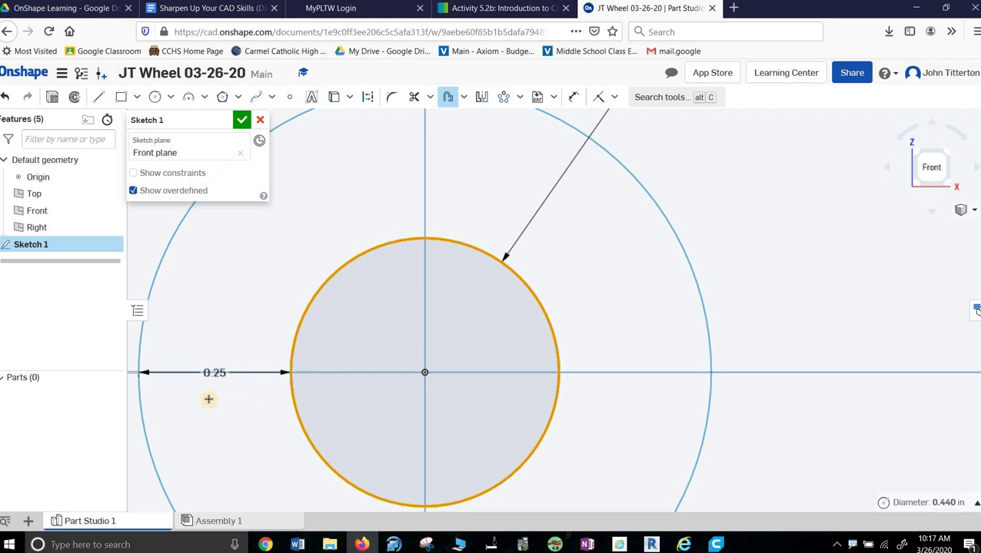
{"action": "scroll", "coordinate": [166, 395], "scroll_direction": "up", "scroll_amount": 2}
{"action": "scroll", "coordinate": [163, 398], "scroll_direction": "down", "scroll_amount": 5}
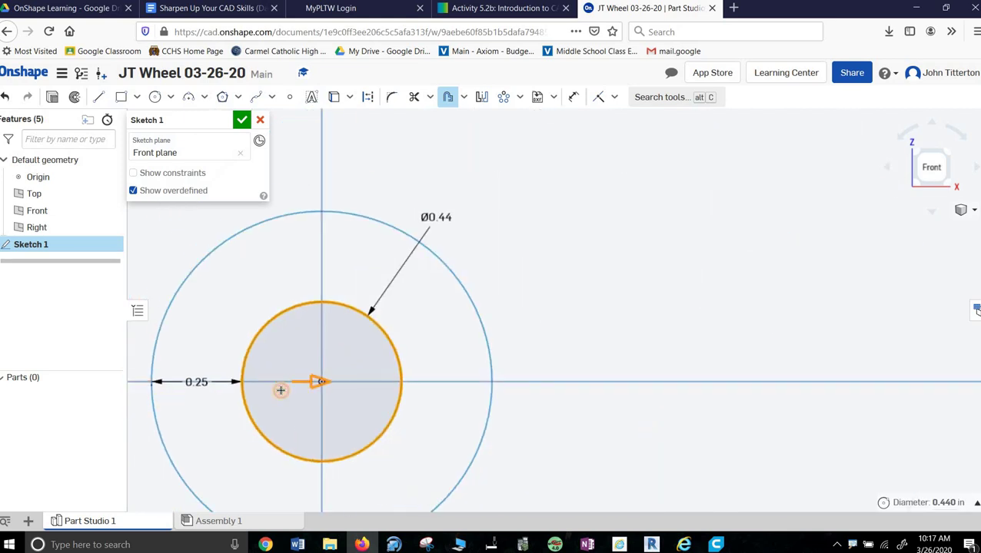
{"action": "left_click", "coordinate": [298, 384]}
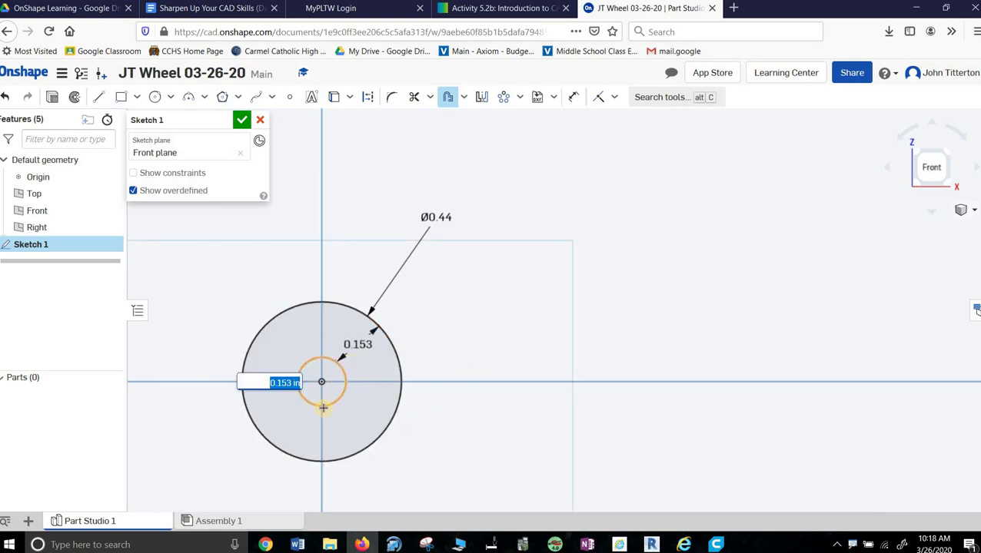
{"action": "type", "text": "0."}
{"action": "type", "text": "05"}
{"action": "key", "text": "Return"}
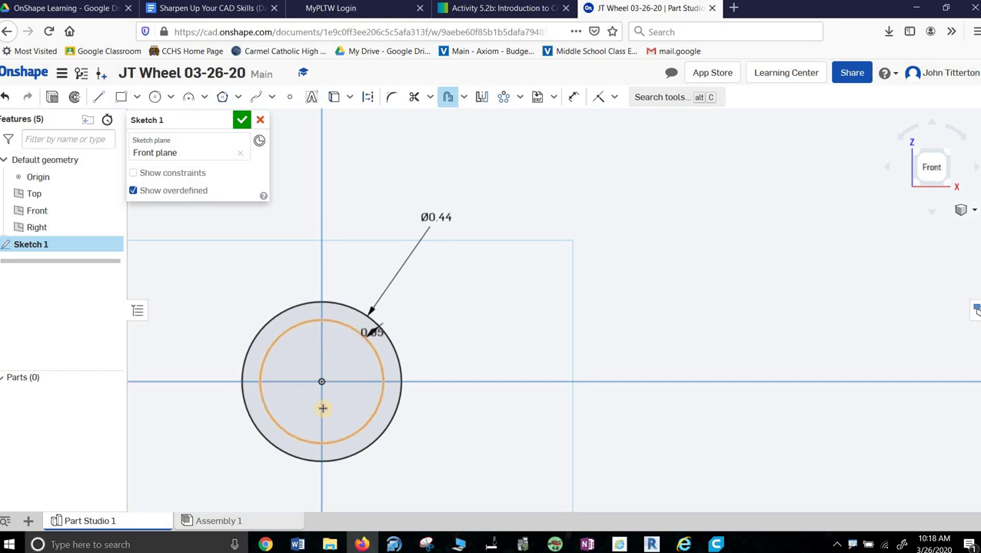
Undo the stray tiny offset ring and place an offset circle outside the 0.44 circle
{"action": "left_click", "coordinate": [343, 304]}
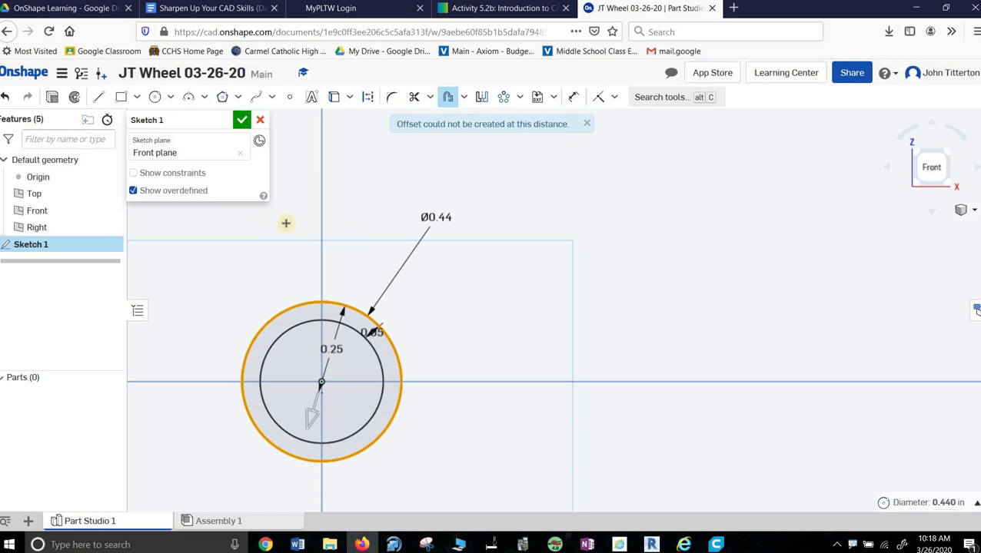
{"action": "right_click", "coordinate": [515, 302]}
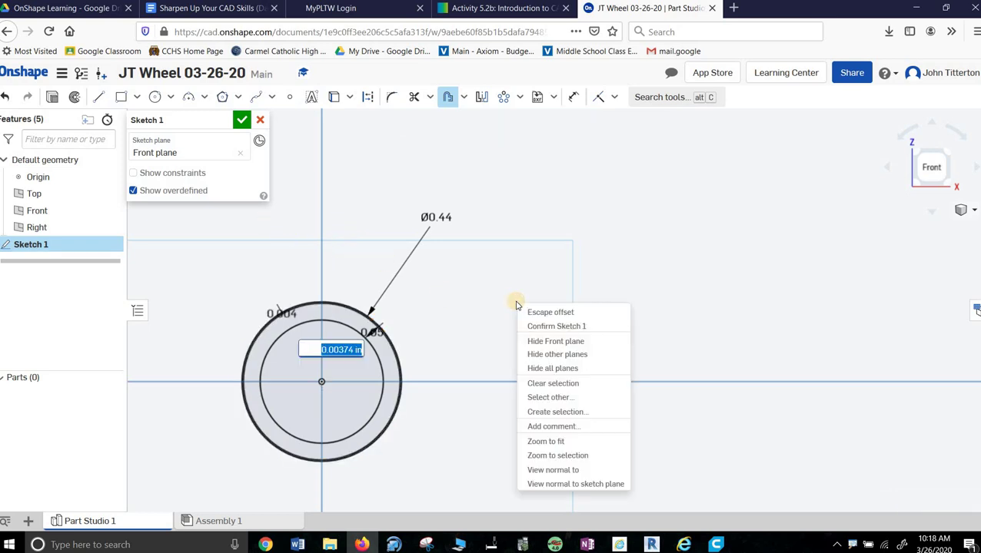
{"action": "key", "text": "Escape"}
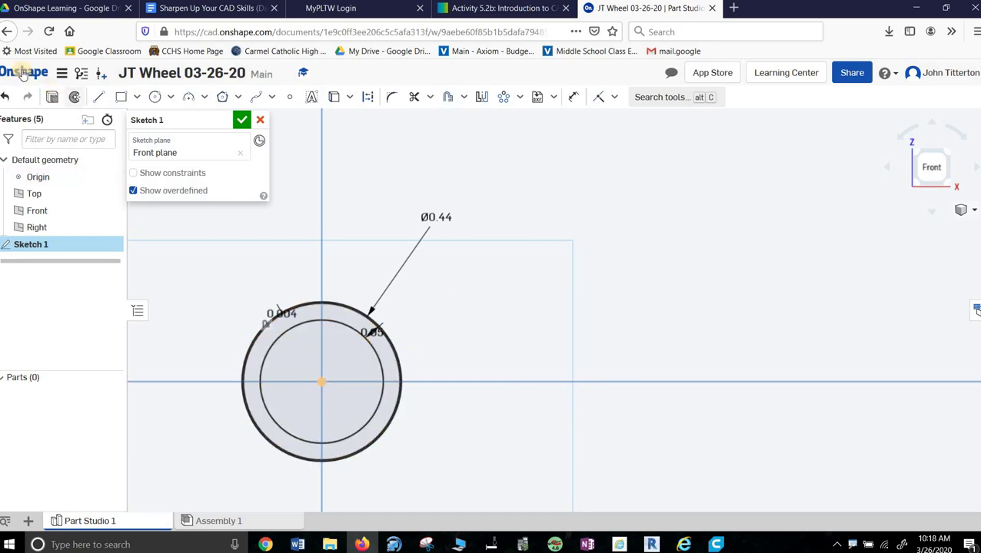
{"action": "left_click", "coordinate": [4, 97]}
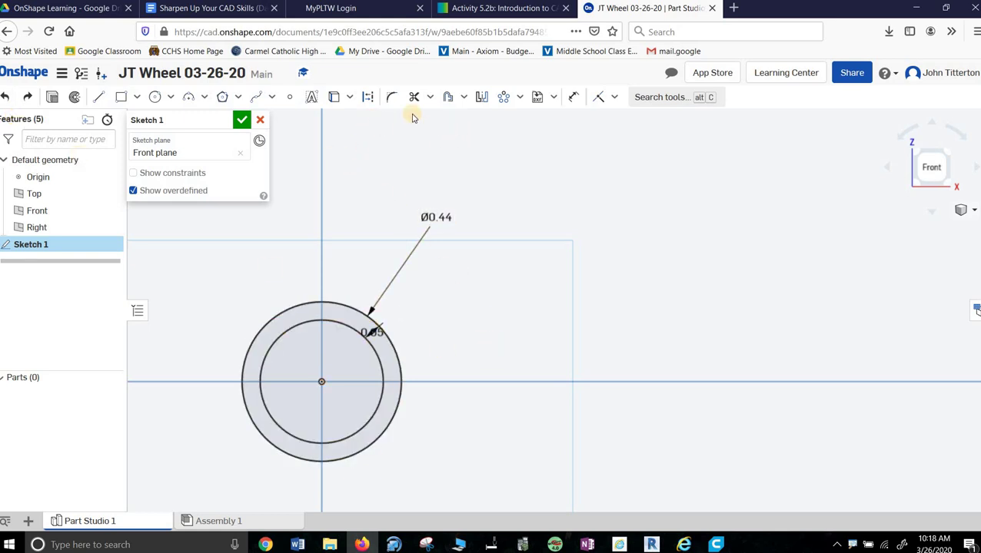
{"action": "left_click", "coordinate": [448, 97]}
{"action": "left_click", "coordinate": [331, 304]}
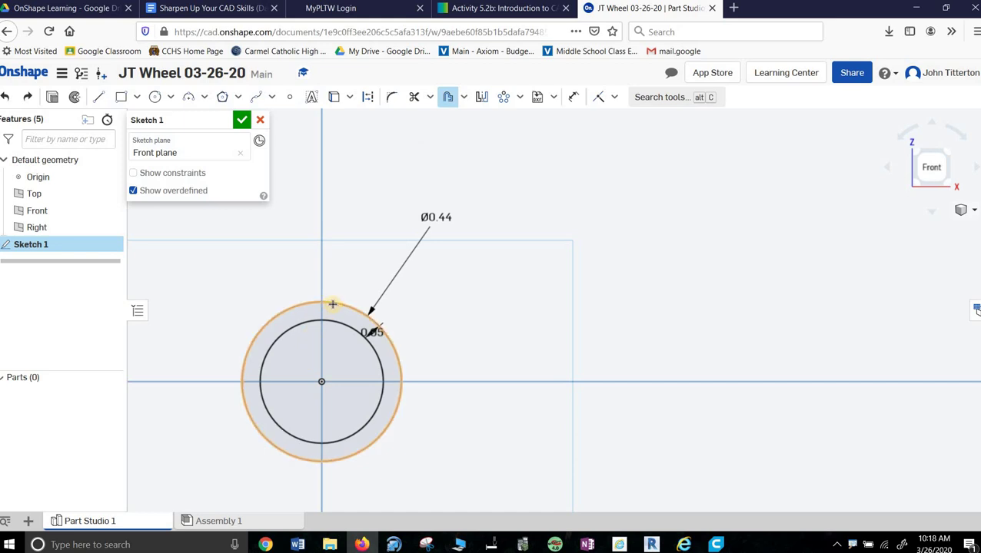
{"action": "left_click", "coordinate": [344, 258]}
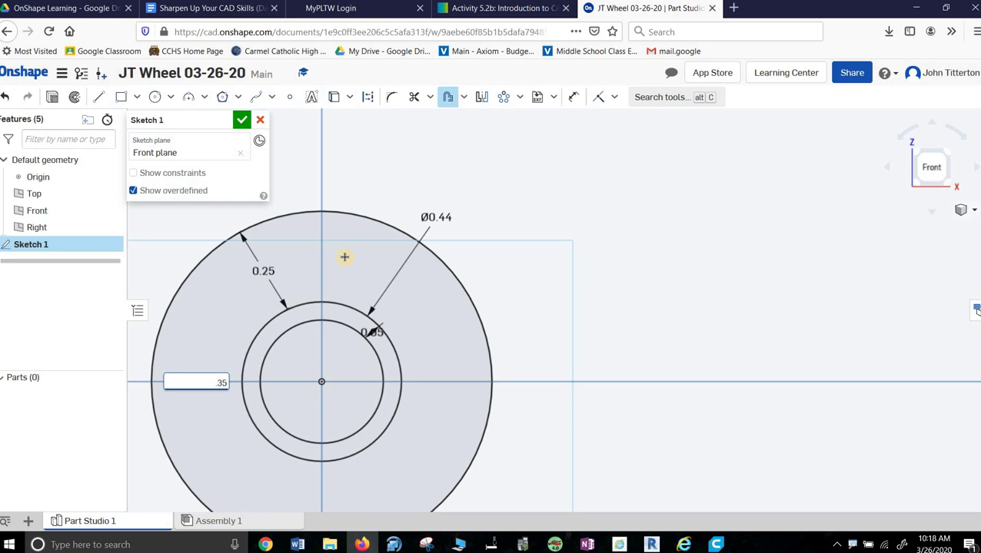
{"action": "key", "text": "Return"}
{"action": "left_click", "coordinate": [230, 7]}
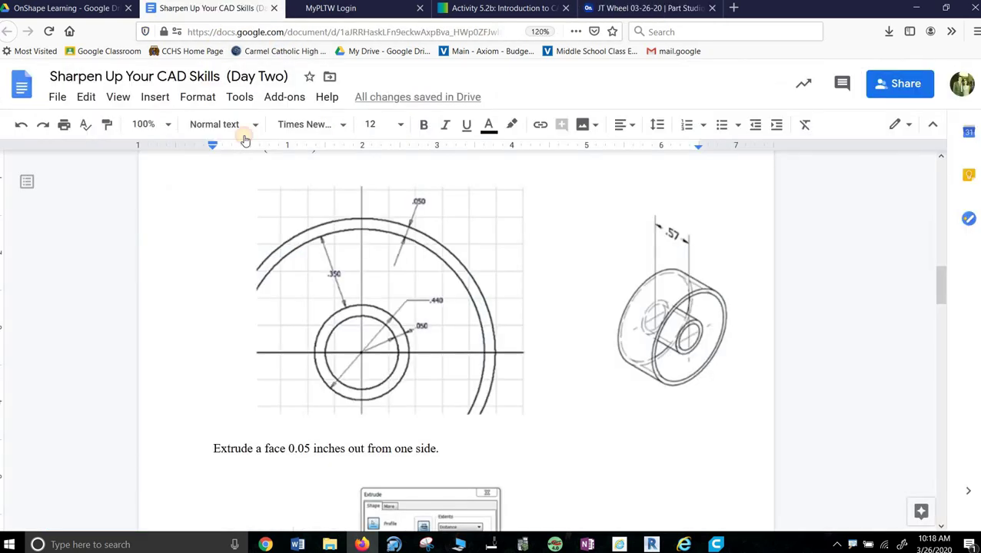
{"action": "left_click", "coordinate": [160, 125]}
{"action": "left_click", "coordinate": [148, 312]}
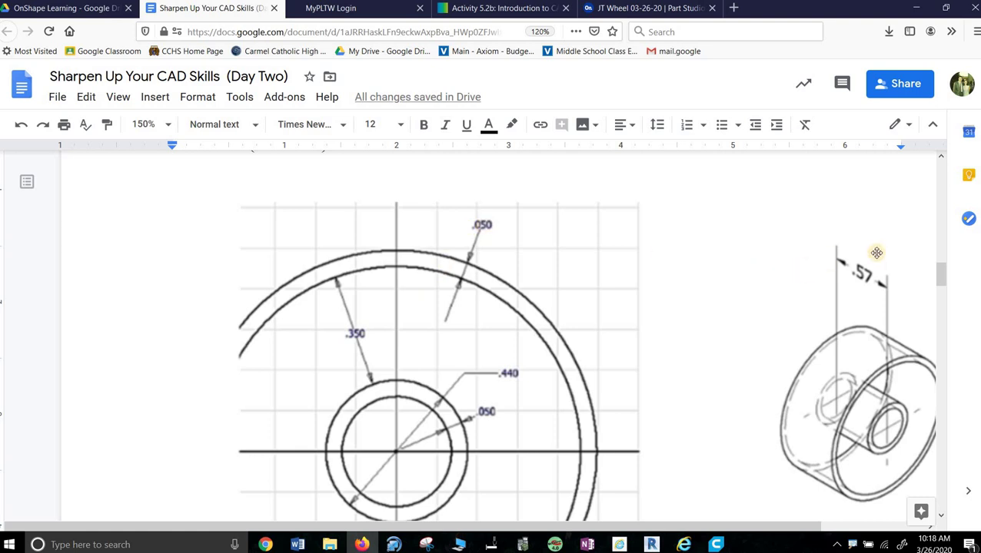
{"action": "left_click", "coordinate": [619, 9]}
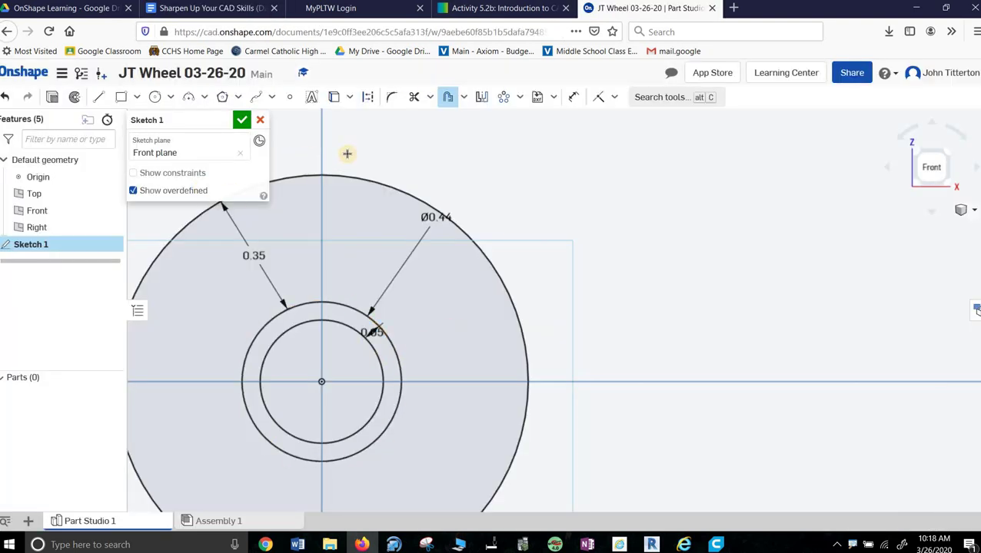
Offset the large outer circle 0.05 in outward and finish Sketch 1
{"action": "left_click", "coordinate": [416, 191]}
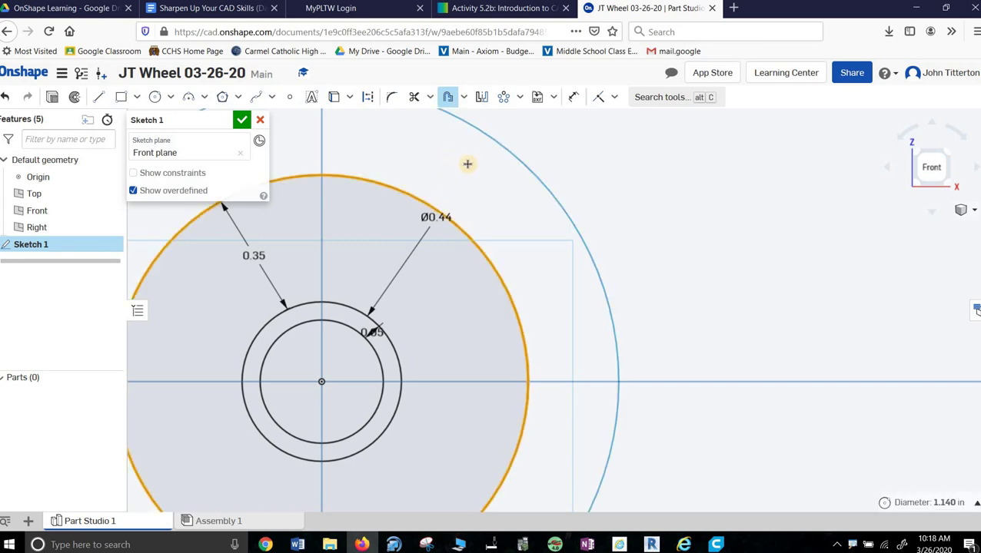
{"action": "scroll", "coordinate": [453, 185], "scroll_direction": "down", "scroll_amount": 5}
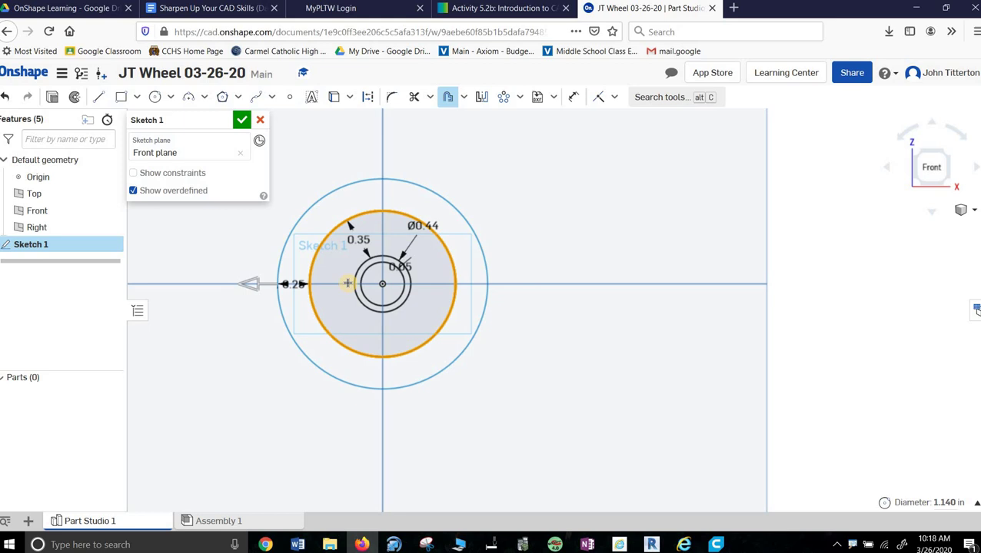
{"action": "left_click", "coordinate": [538, 229]}
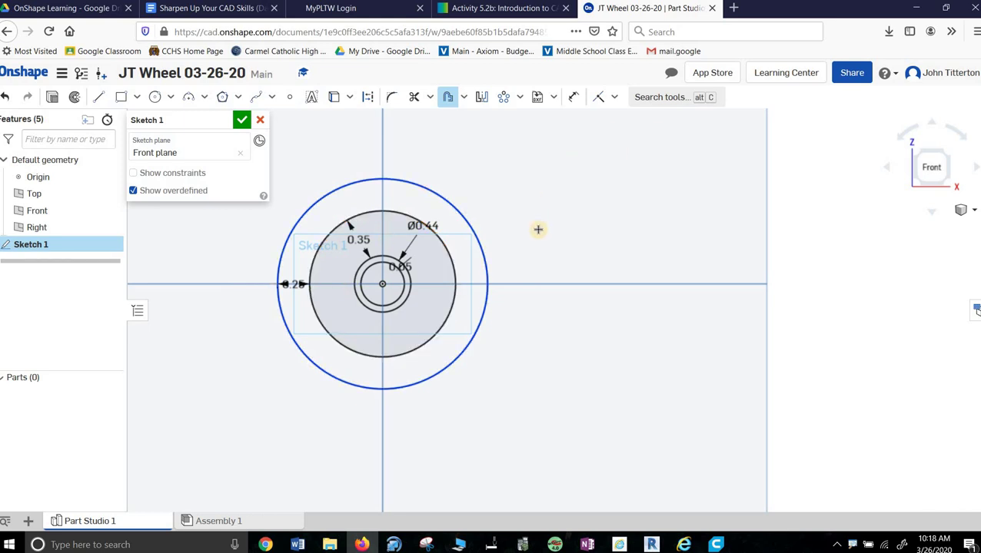
{"action": "key", "text": "BackSpace"}
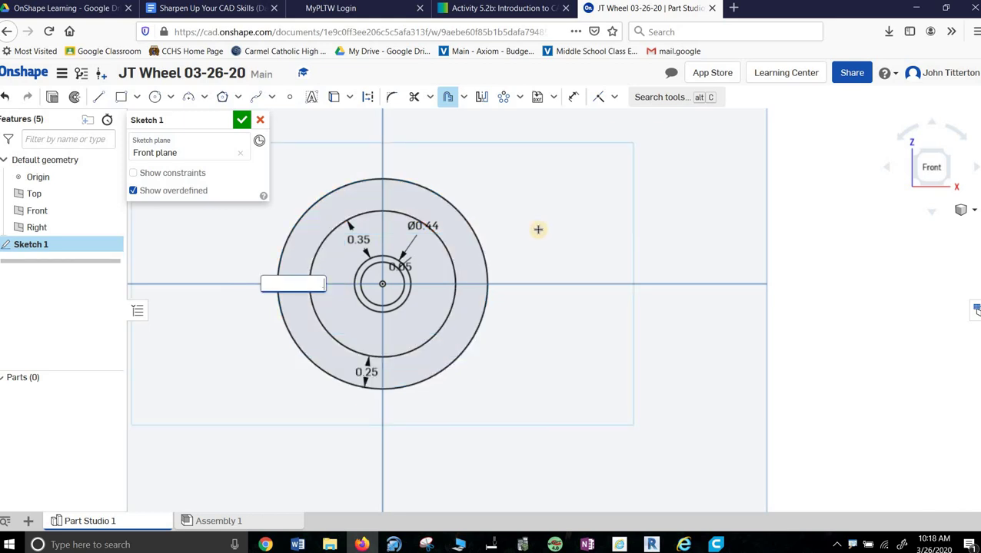
{"action": "key", "text": "Return"}
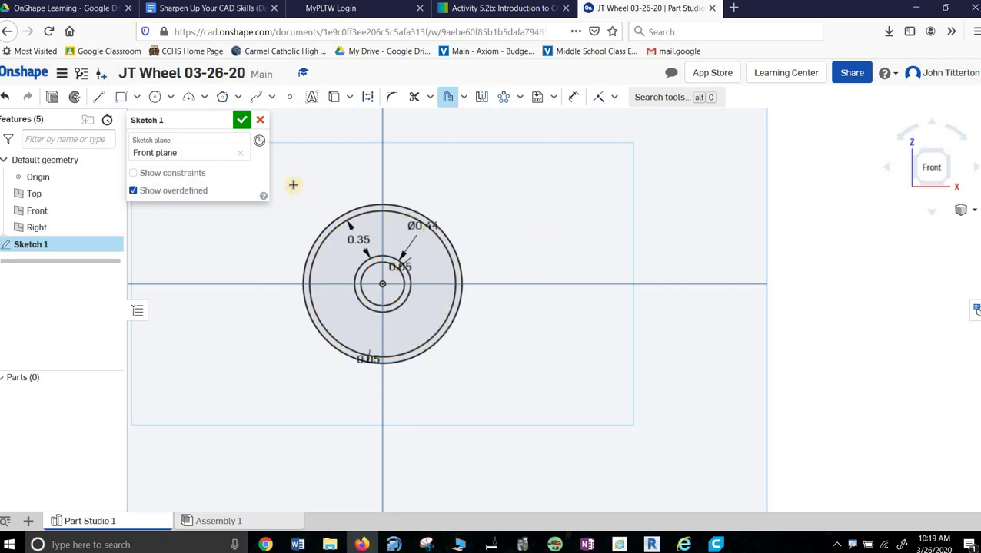
{"action": "key", "text": "Return"}
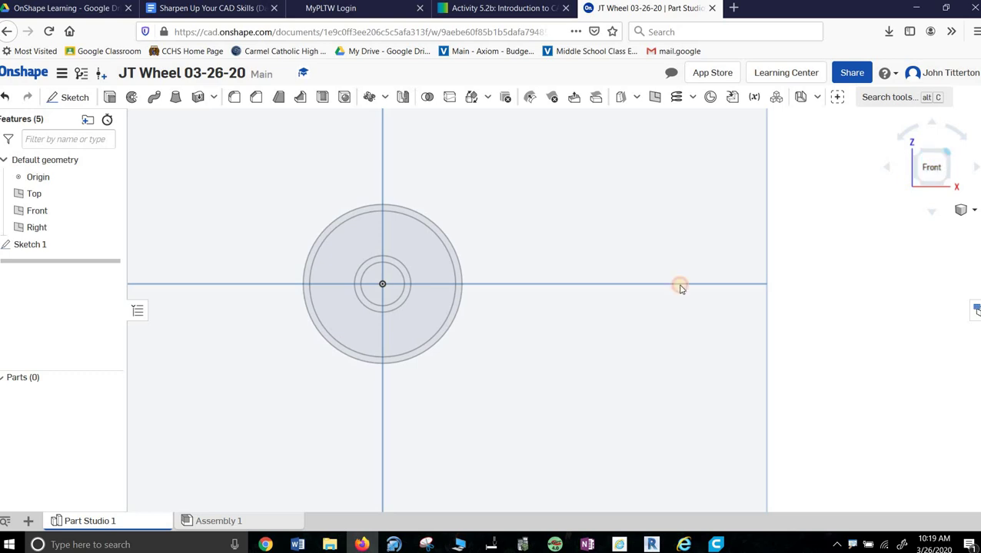
Switch to isometric view and hide the Top, Front and Right planes
{"action": "key", "text": "shift+7"}
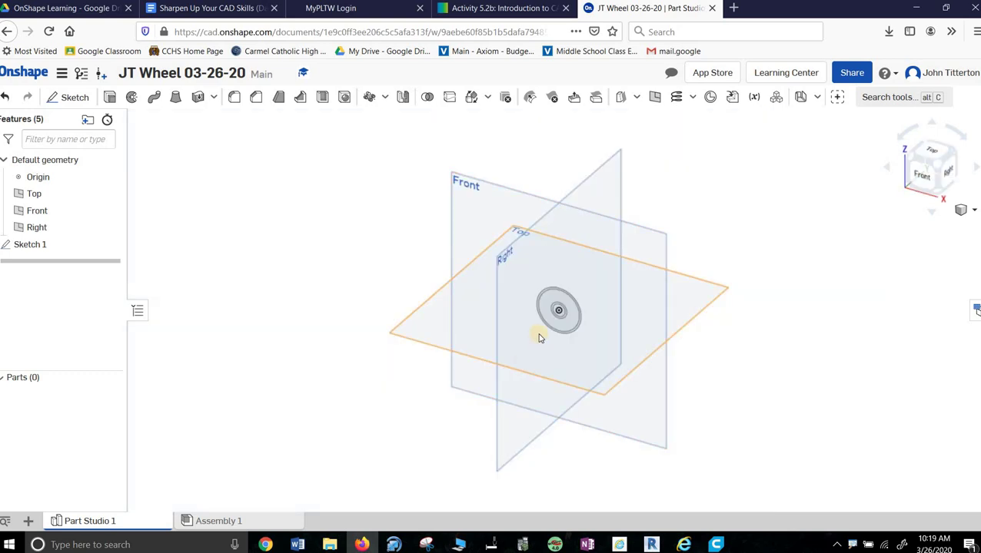
{"action": "left_click", "coordinate": [117, 194]}
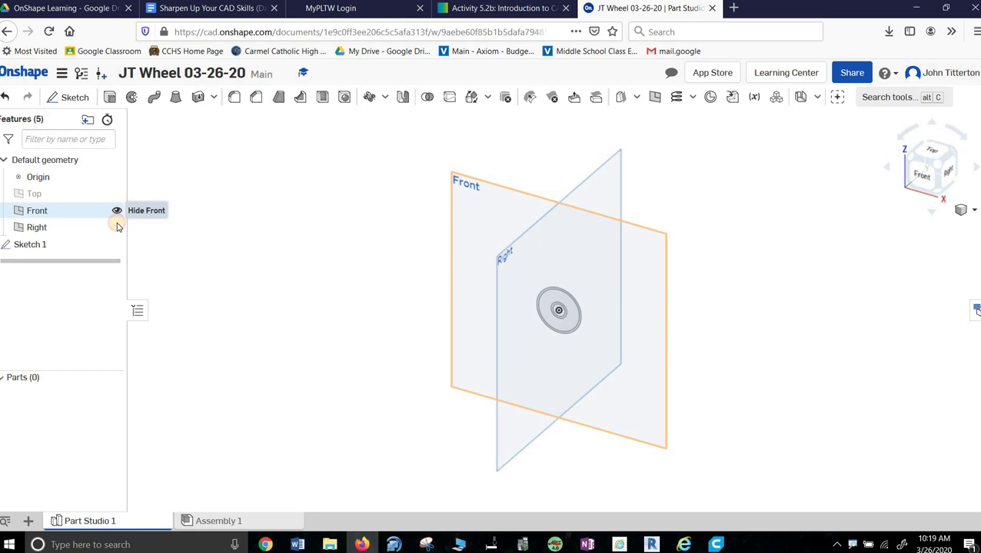
{"action": "left_click", "coordinate": [116, 211]}
{"action": "left_click", "coordinate": [117, 229]}
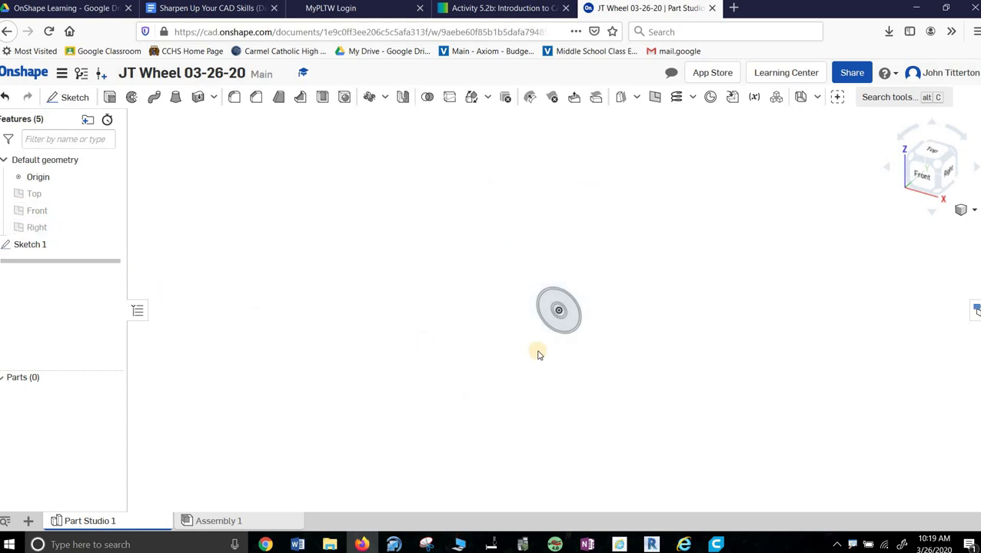
{"action": "scroll", "coordinate": [588, 319], "scroll_direction": "up", "scroll_amount": 5}
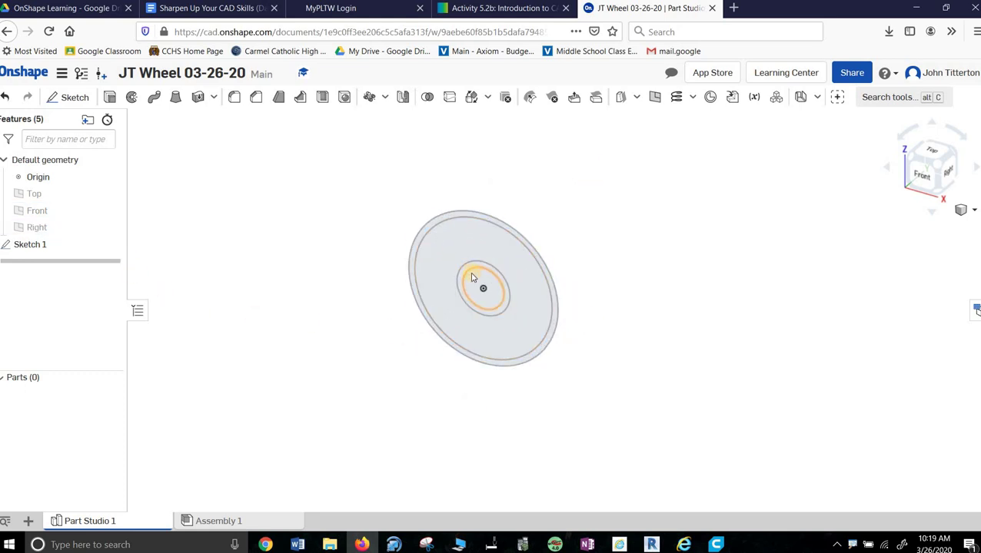
Extrude Sketch 1's hub ring and outer disk regions to a depth of 0.57 in
{"action": "left_click", "coordinate": [109, 97]}
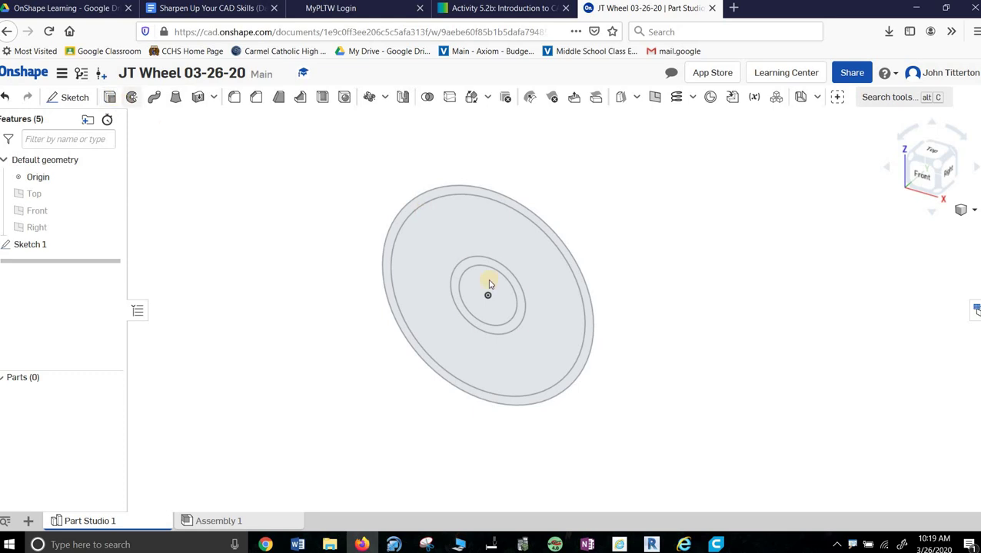
{"action": "left_click", "coordinate": [491, 277]}
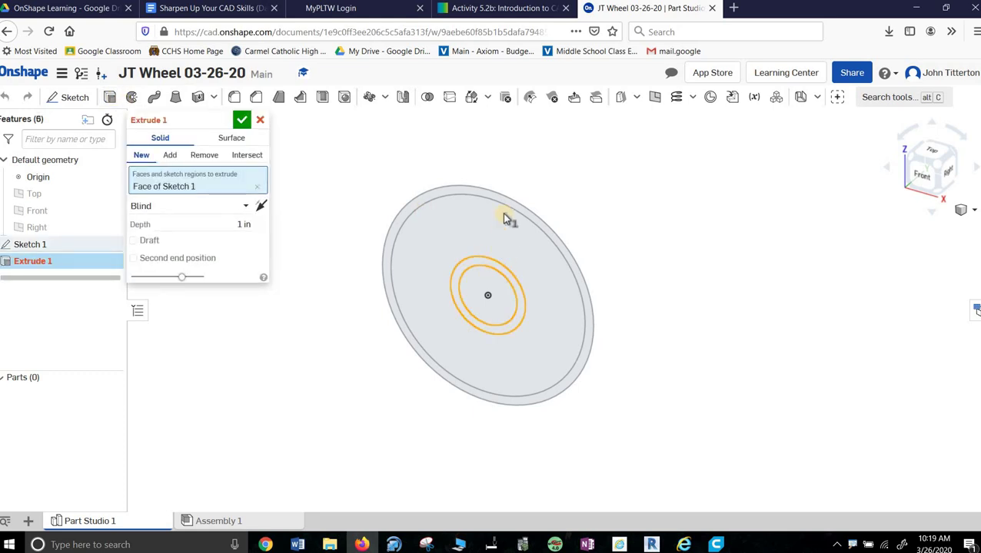
{"action": "left_click", "coordinate": [495, 247]}
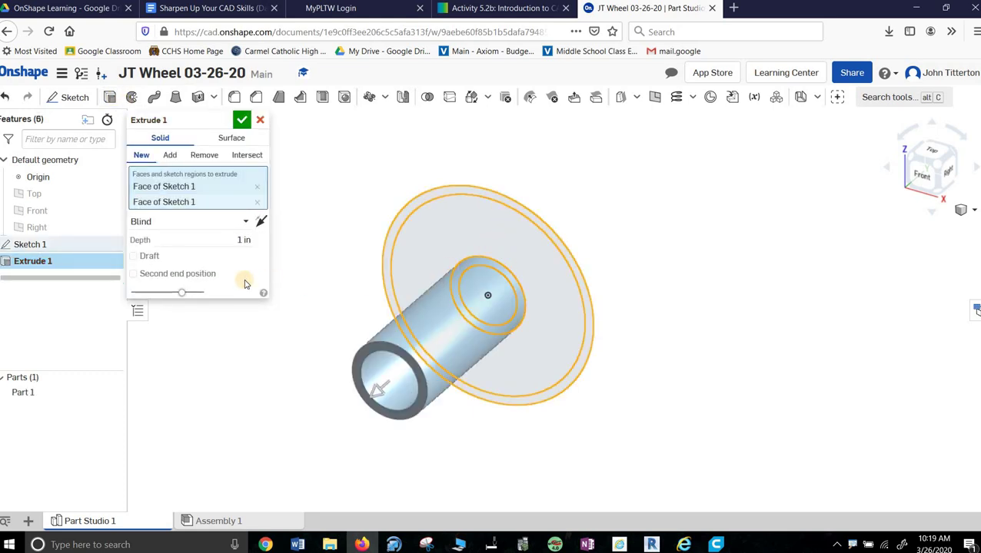
{"action": "left_click", "coordinate": [208, 239]}
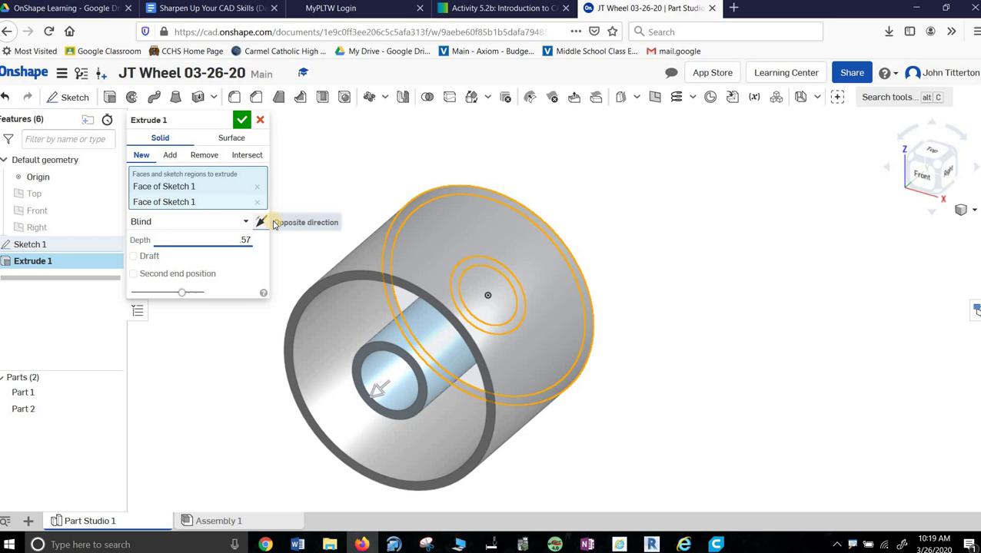
{"action": "left_click", "coordinate": [242, 121]}
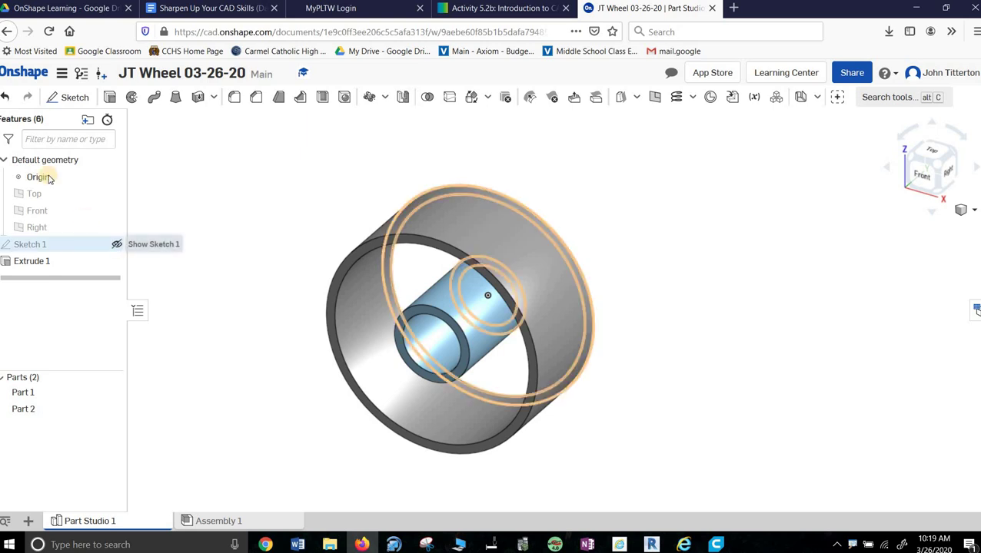
Sketch on the wheel's front face, projecting the rim's inner edge and hub's outer and hole edges
{"action": "left_click", "coordinate": [422, 244]}
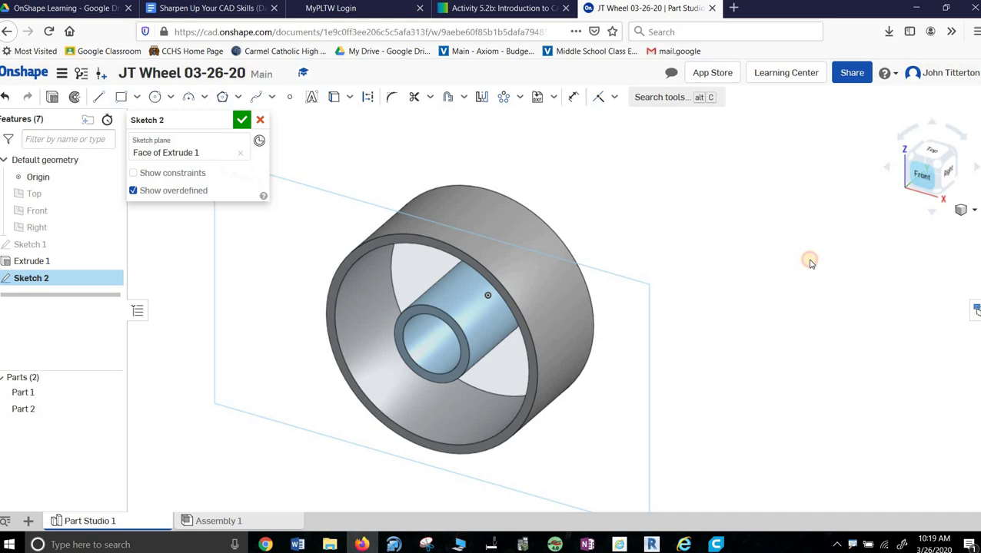
{"action": "key", "text": "n"}
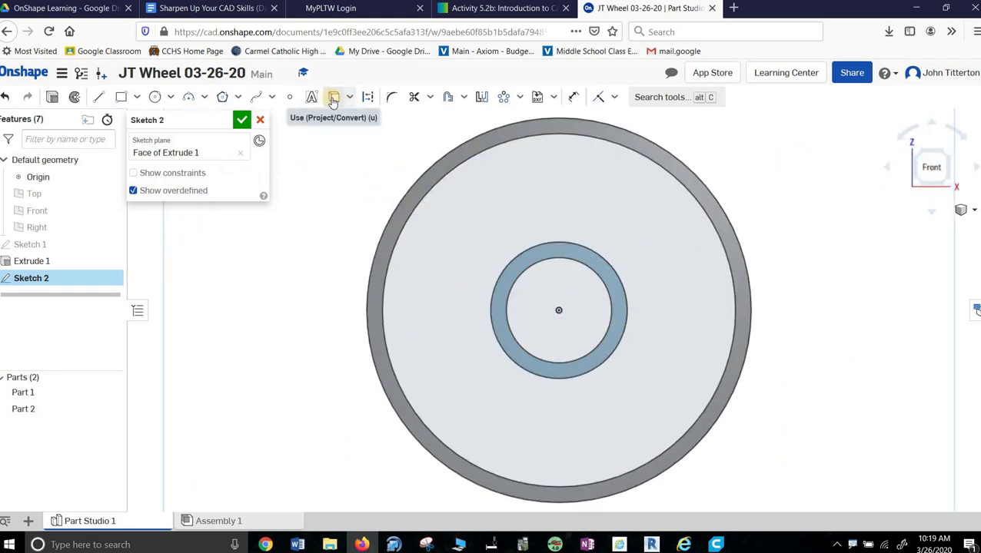
{"action": "left_click", "coordinate": [333, 101]}
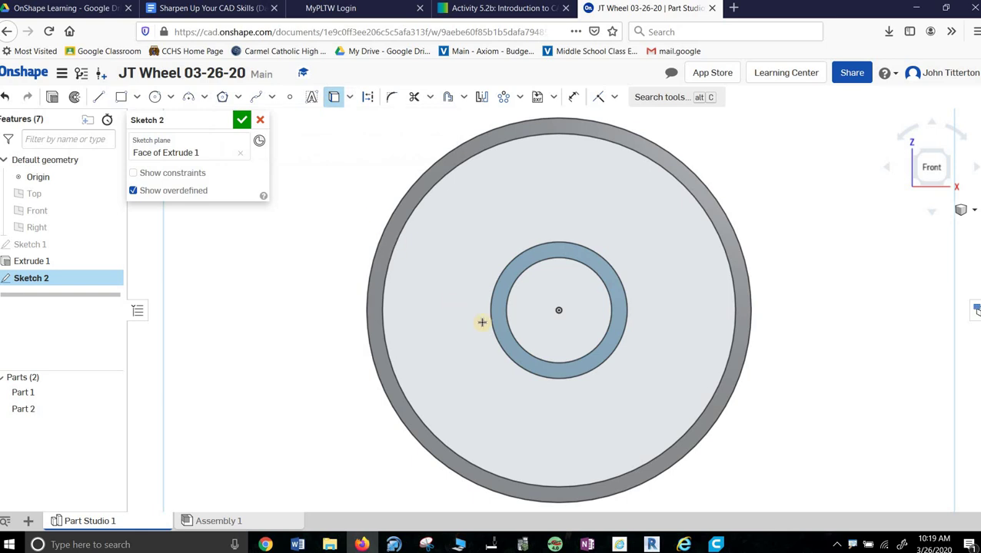
{"action": "left_click", "coordinate": [611, 149]}
{"action": "left_click", "coordinate": [564, 262]}
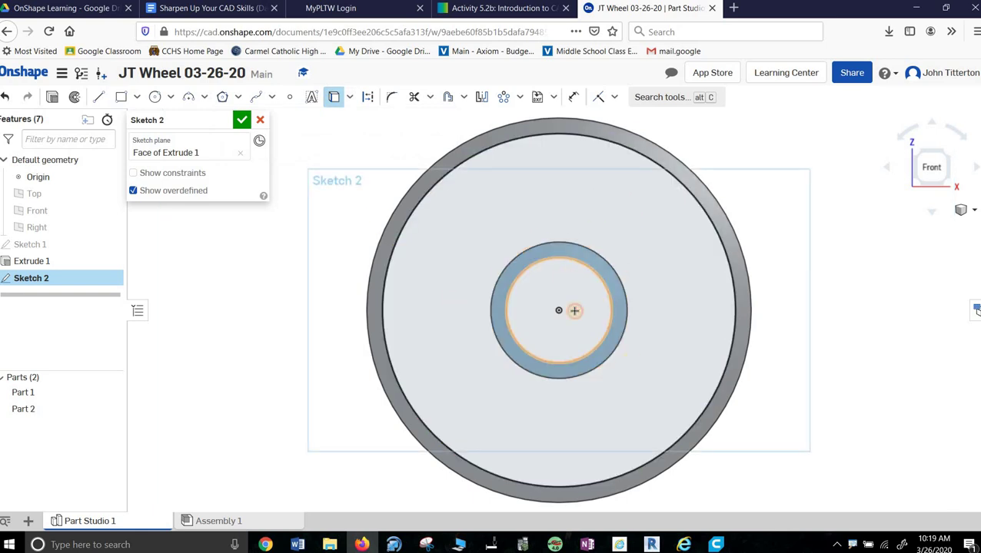
{"action": "left_click", "coordinate": [601, 361]}
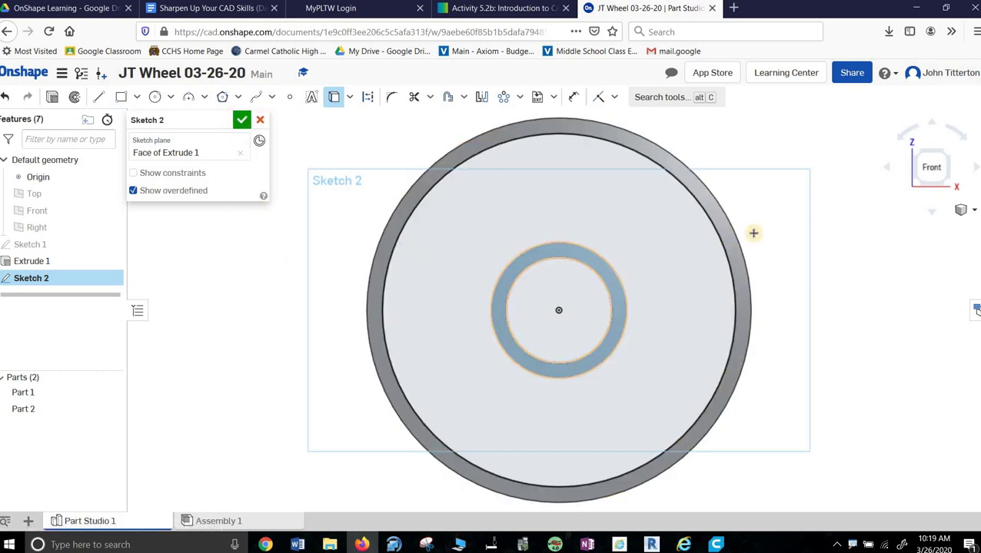
{"action": "right_click", "coordinate": [776, 145]}
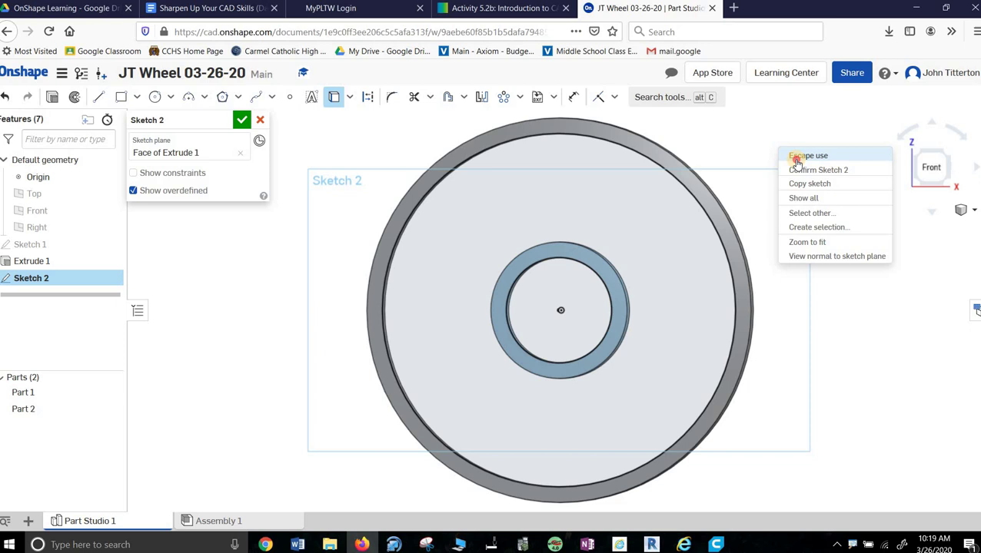
{"action": "left_click", "coordinate": [796, 155]}
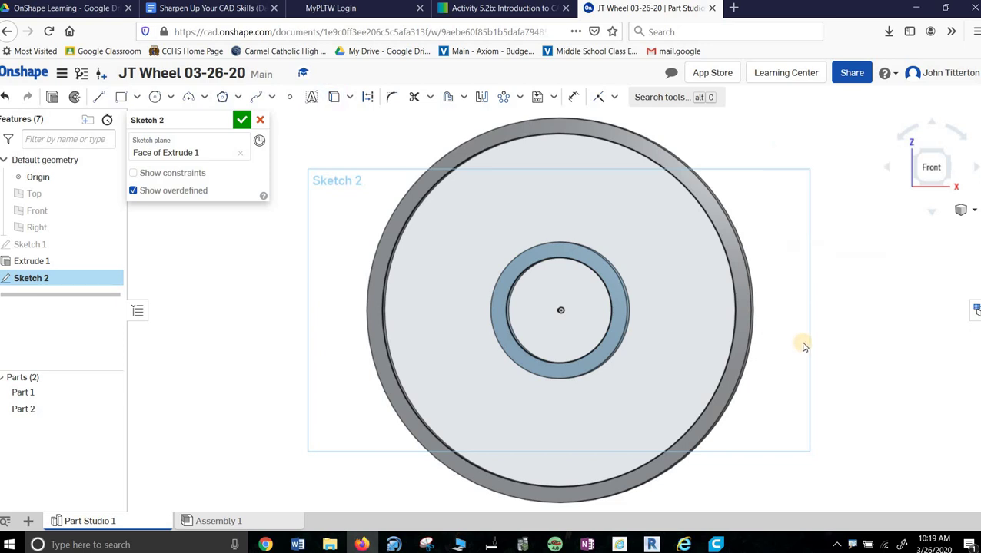
{"action": "left_click", "coordinate": [242, 120]}
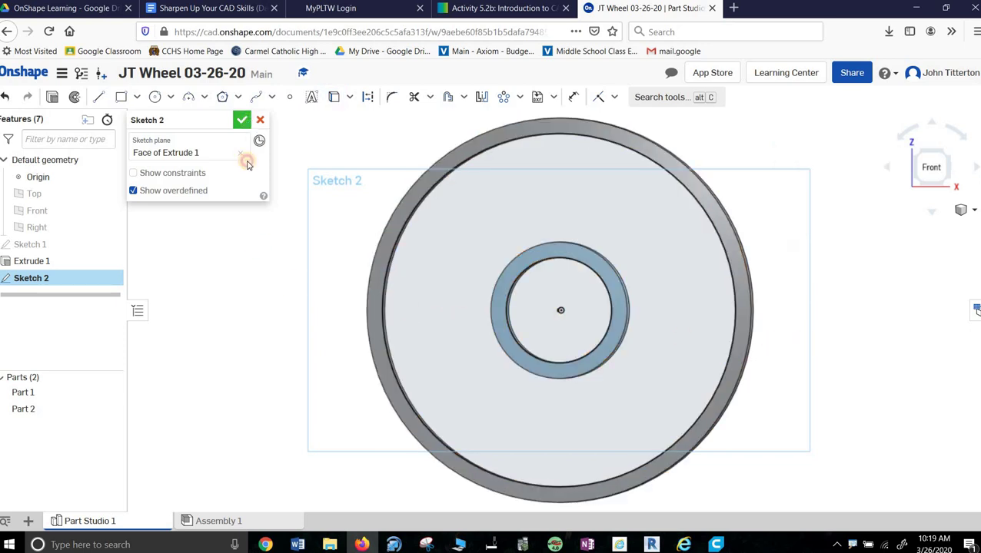
{"action": "left_click", "coordinate": [947, 157]}
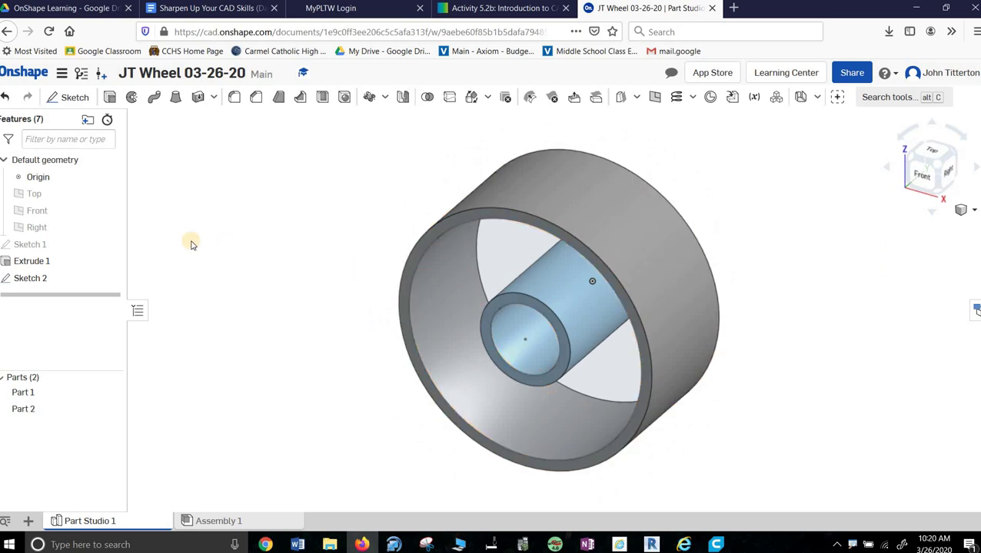
{"action": "left_click", "coordinate": [242, 17]}
{"action": "scroll", "coordinate": [449, 297], "scroll_direction": "down", "scroll_amount": 10}
{"action": "scroll", "coordinate": [461, 323], "scroll_direction": "up", "scroll_amount": 4}
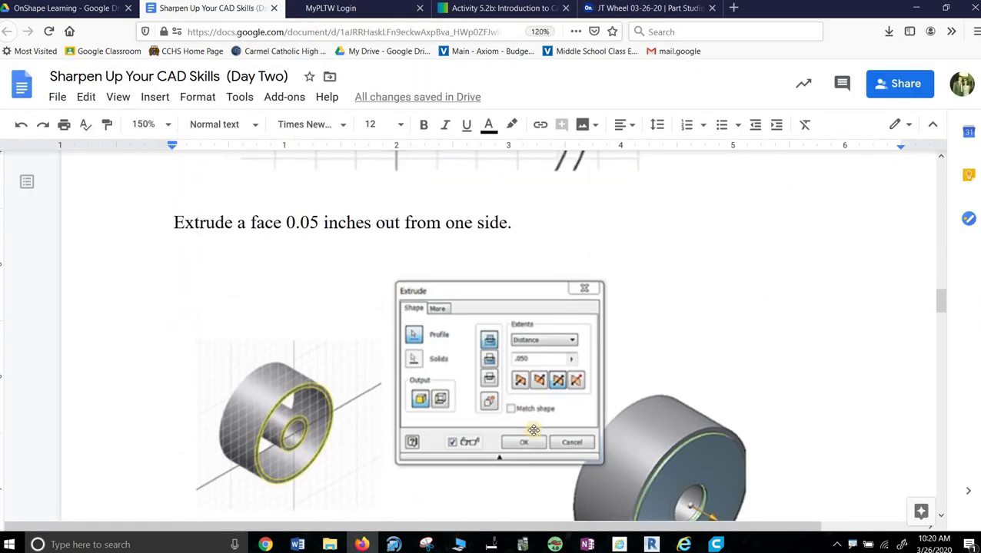
{"action": "scroll", "coordinate": [408, 398], "scroll_direction": "down", "scroll_amount": 2}
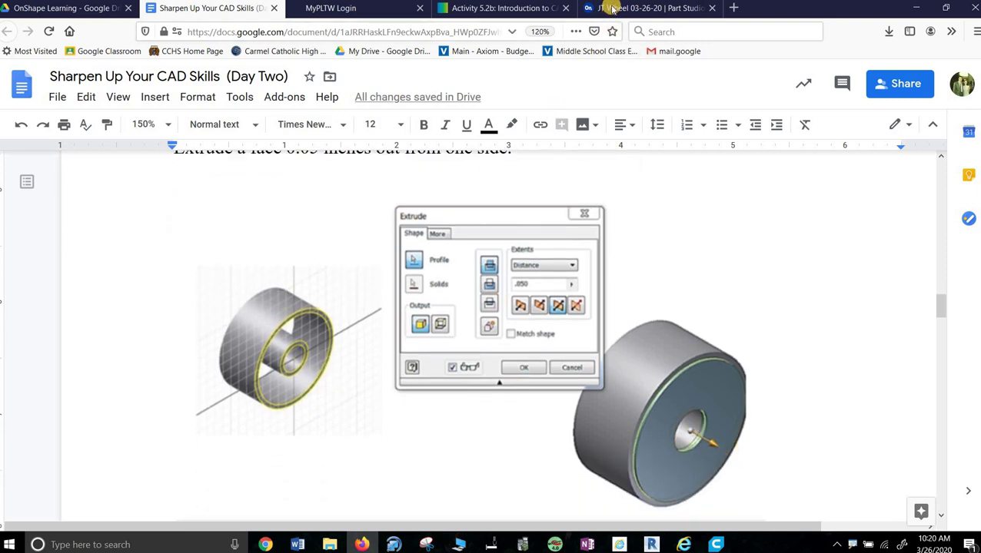
{"action": "left_click", "coordinate": [645, 8]}
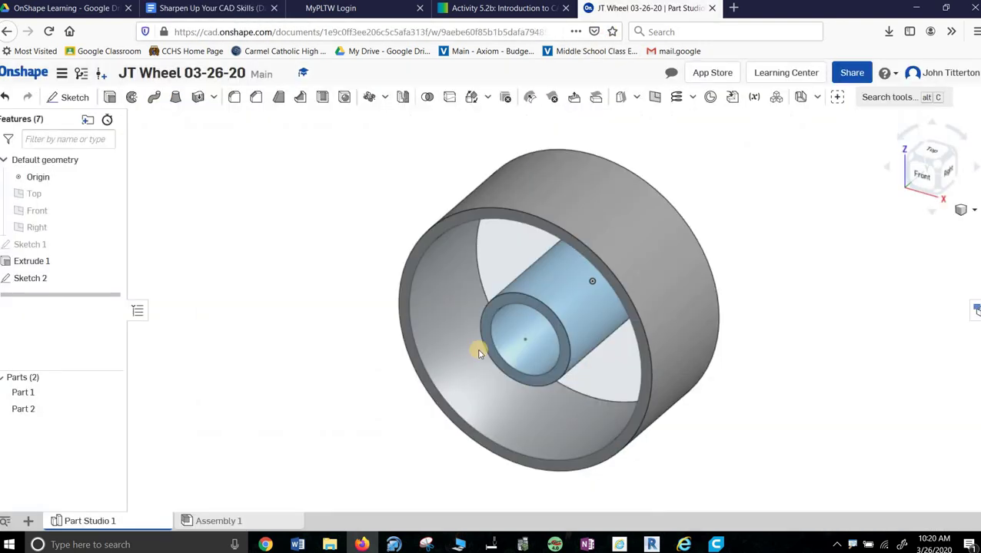
Extrude the Sketch 2 ring region 0.05 in as Extrude 2
{"action": "left_click", "coordinate": [109, 98]}
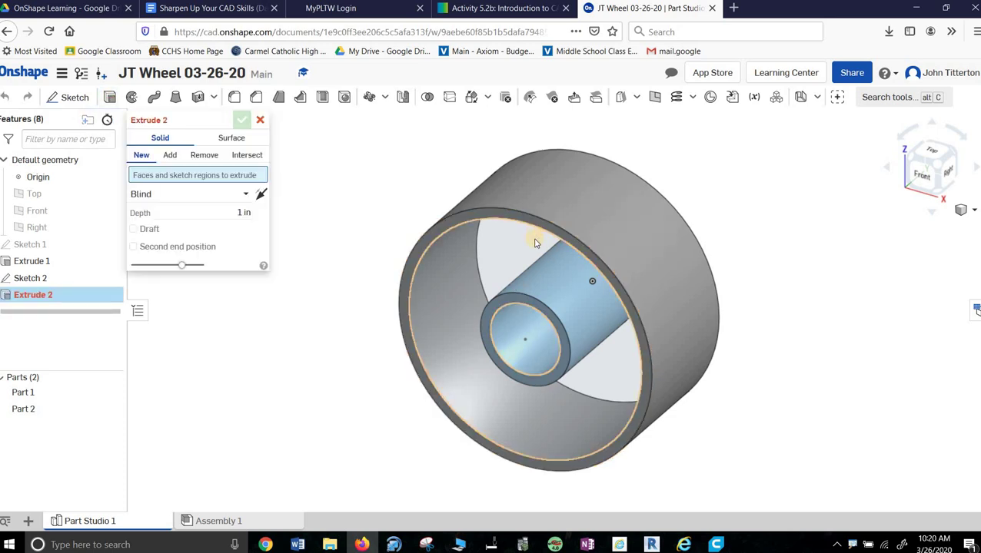
{"action": "left_click", "coordinate": [494, 329]}
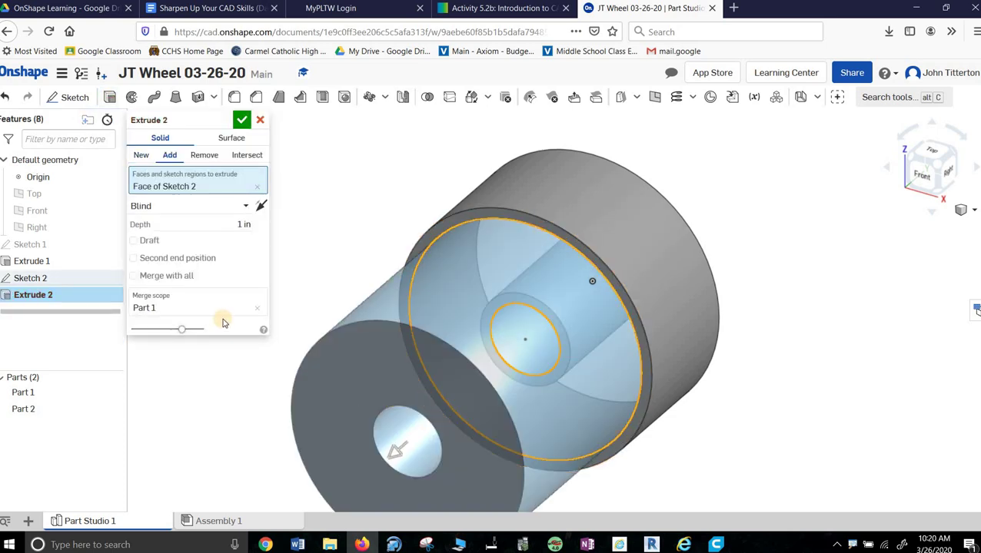
{"action": "left_click", "coordinate": [203, 227]}
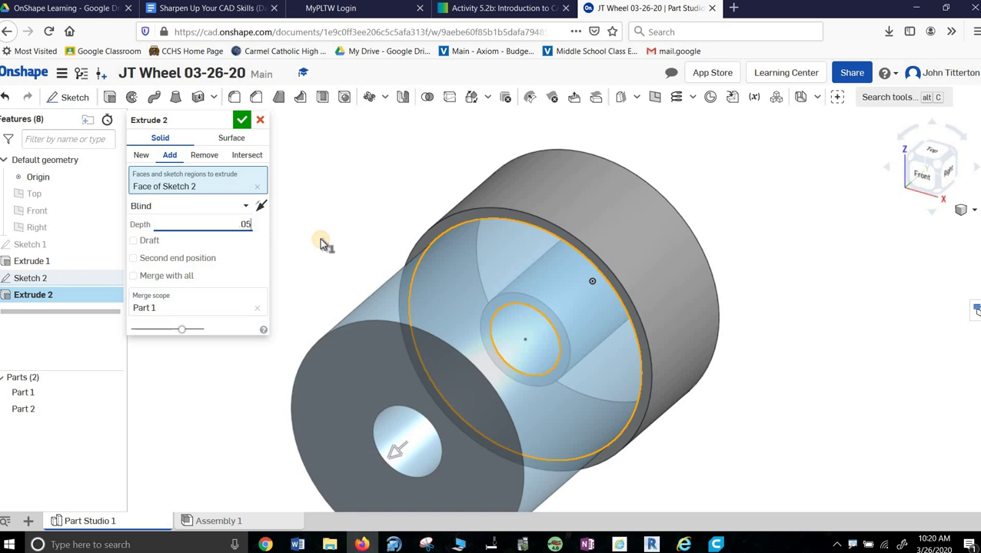
{"action": "key", "text": "Return"}
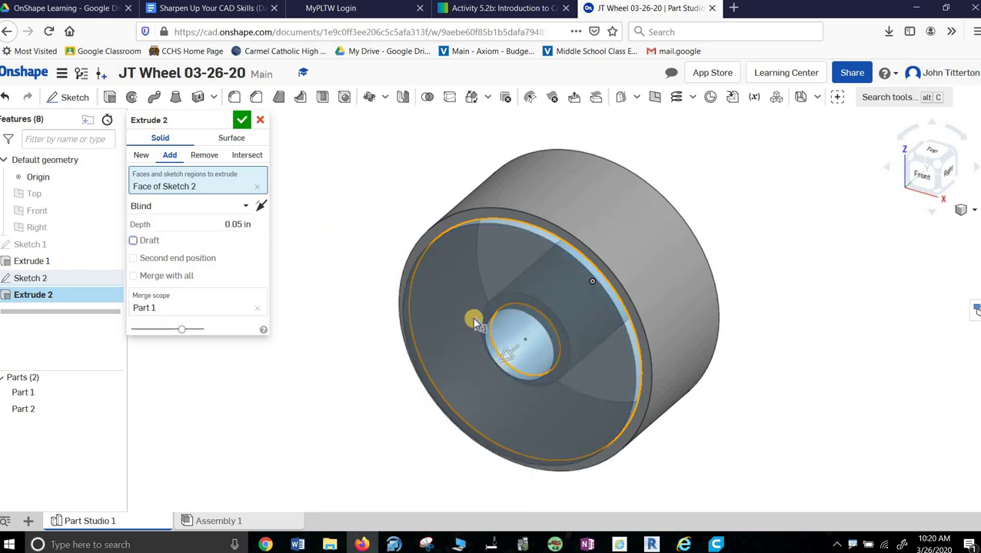
{"action": "left_click", "coordinate": [241, 120]}
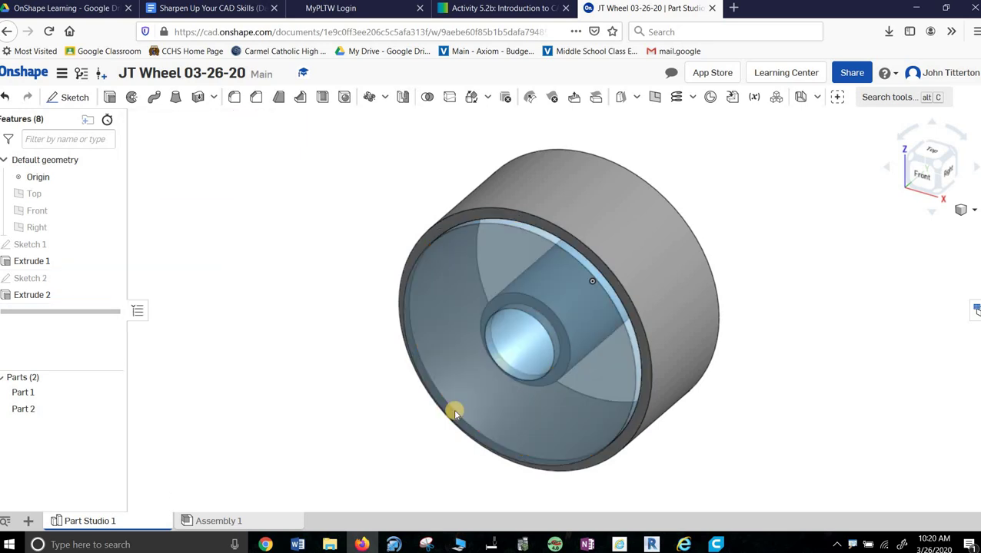
{"action": "mouse_move", "coordinate": [531, 374]}
{"action": "right_mouse_down"}
{"action": "mouse_move", "coordinate": [613, 345]}
{"action": "mouse_move", "coordinate": [681, 365]}
{"action": "mouse_move", "coordinate": [725, 363]}
{"action": "mouse_move", "coordinate": [453, 372]}
{"action": "mouse_move", "coordinate": [569, 431]}
{"action": "right_mouse_up"}
Start Sketch 3 on Extrude 2's front face, viewed from the front, with the Circle tool ready
{"action": "left_click", "coordinate": [73, 98]}
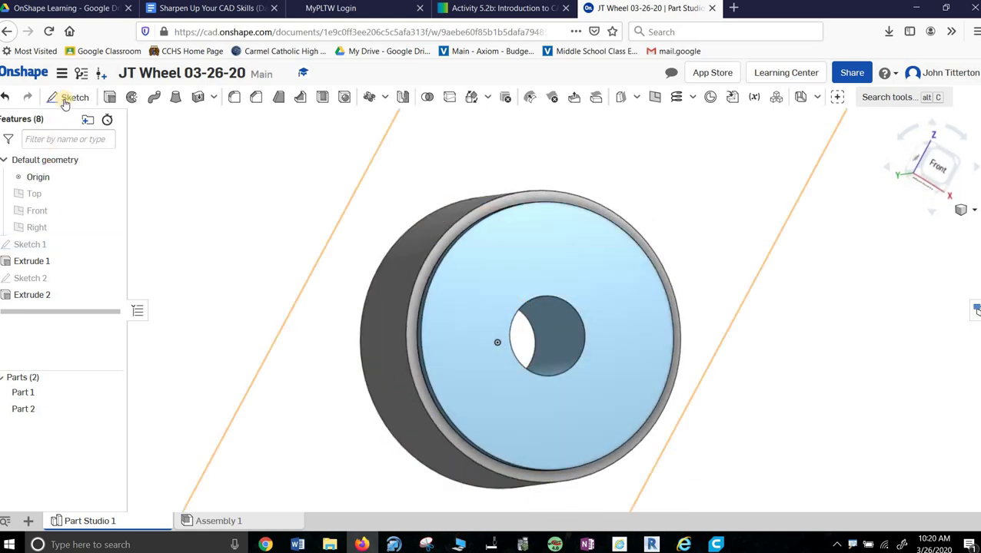
{"action": "left_click", "coordinate": [615, 277]}
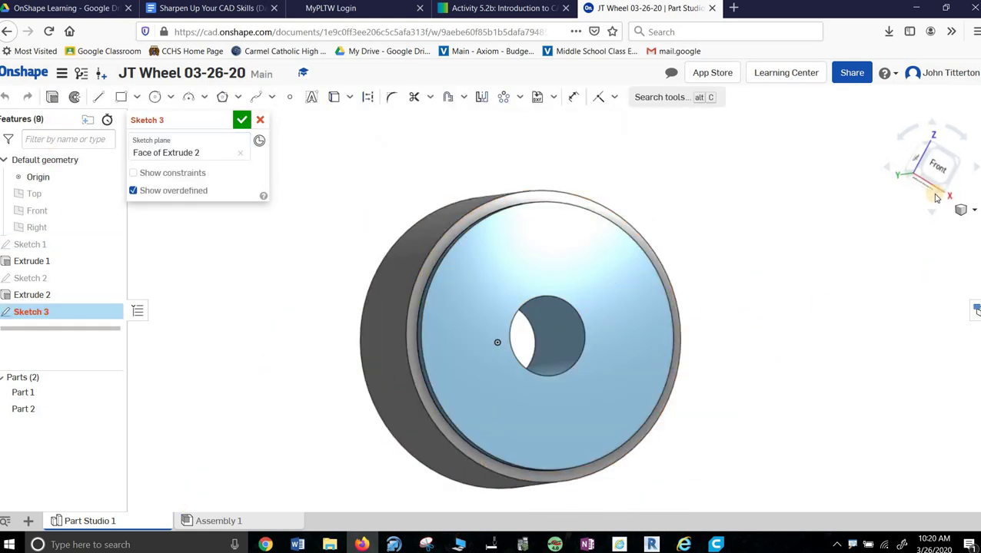
{"action": "left_click", "coordinate": [936, 169]}
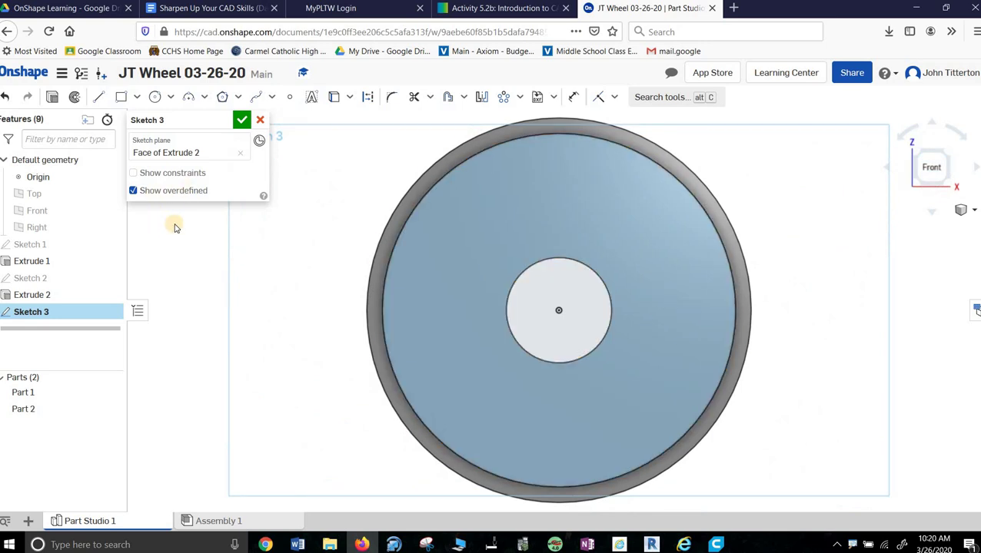
{"action": "left_click", "coordinate": [156, 99]}
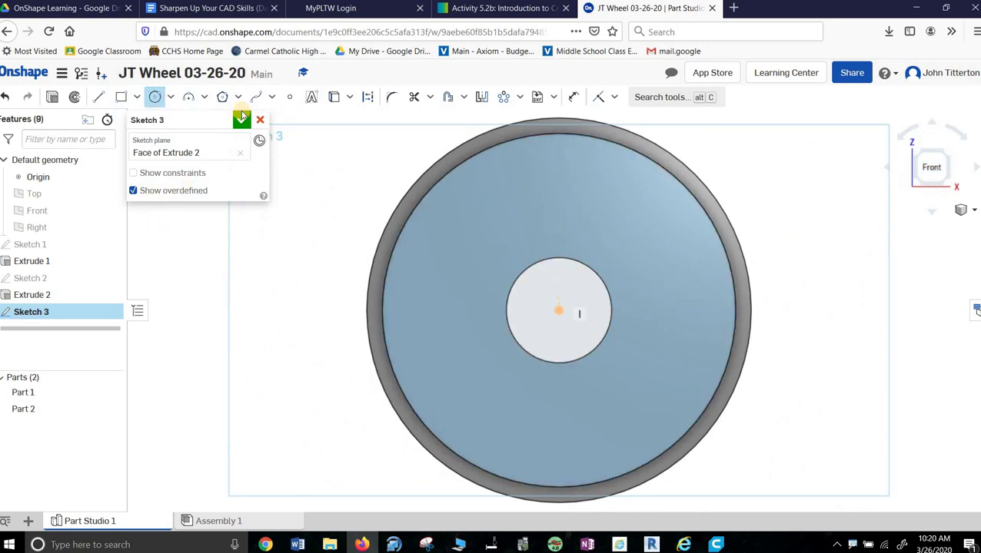
{"action": "left_click", "coordinate": [230, 7]}
Find the 'Create a pattern on the extruded face' step in the guide, then return to the JT Wheel model
{"action": "scroll", "coordinate": [412, 284], "scroll_direction": "down", "scroll_amount": 5}
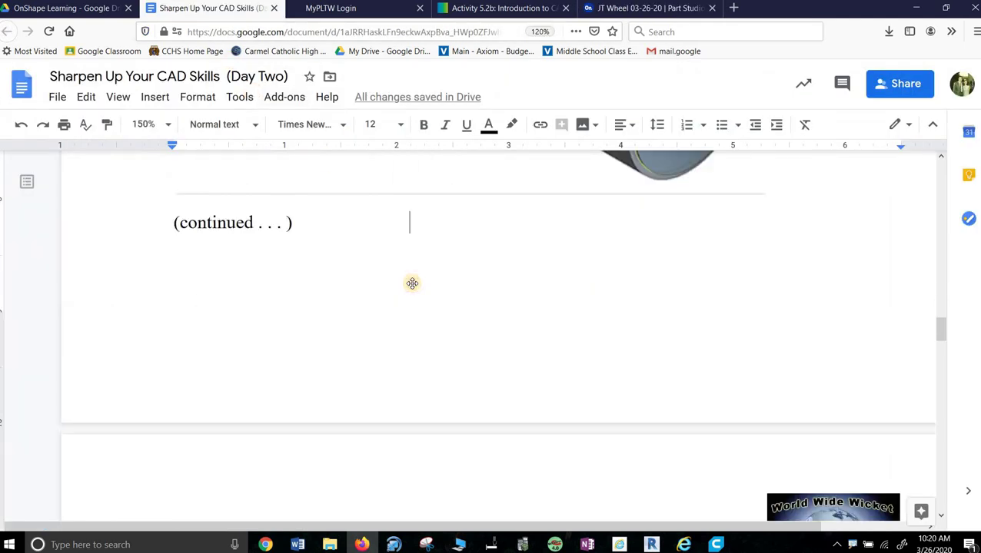
{"action": "scroll", "coordinate": [412, 283], "scroll_direction": "down", "scroll_amount": 5}
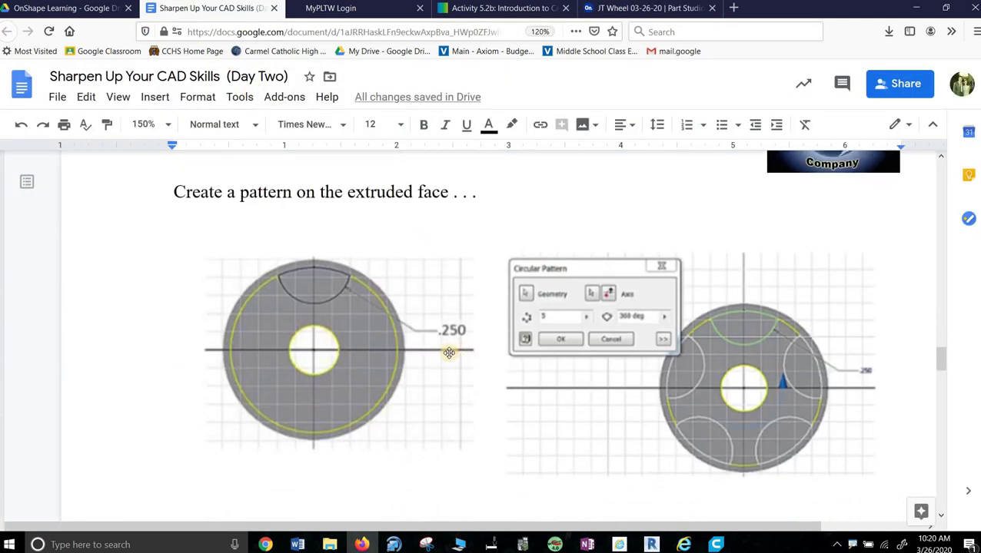
{"action": "left_click", "coordinate": [645, 9]}
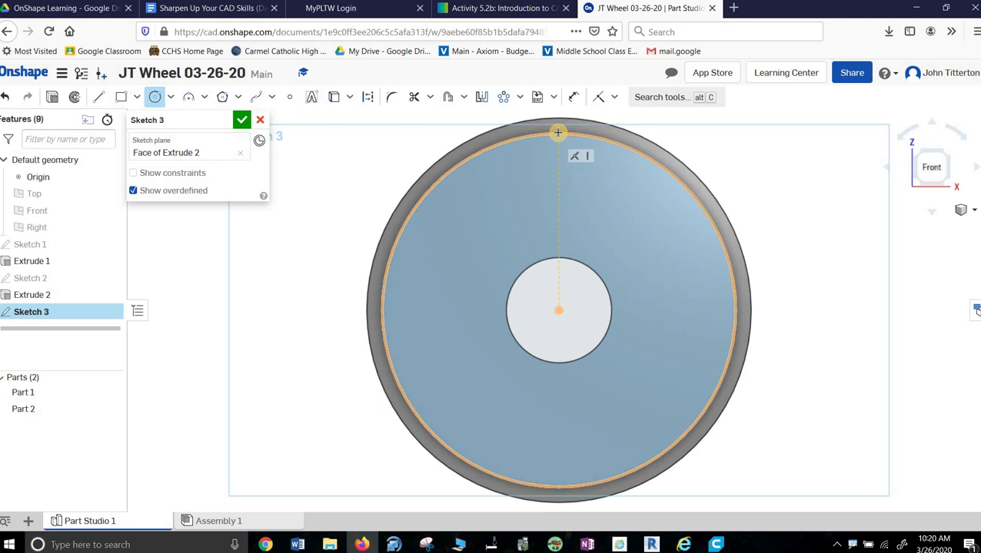
Draw a Ø0.5 circle (.25*2) centred at the top of the wheel face's outer edge
{"action": "left_click", "coordinate": [558, 134]}
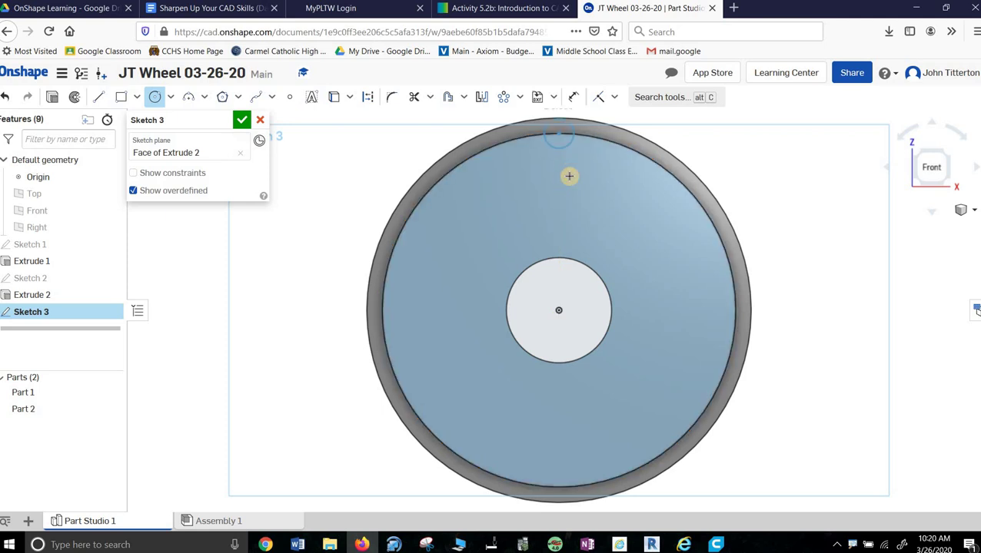
{"action": "left_click", "coordinate": [609, 198]}
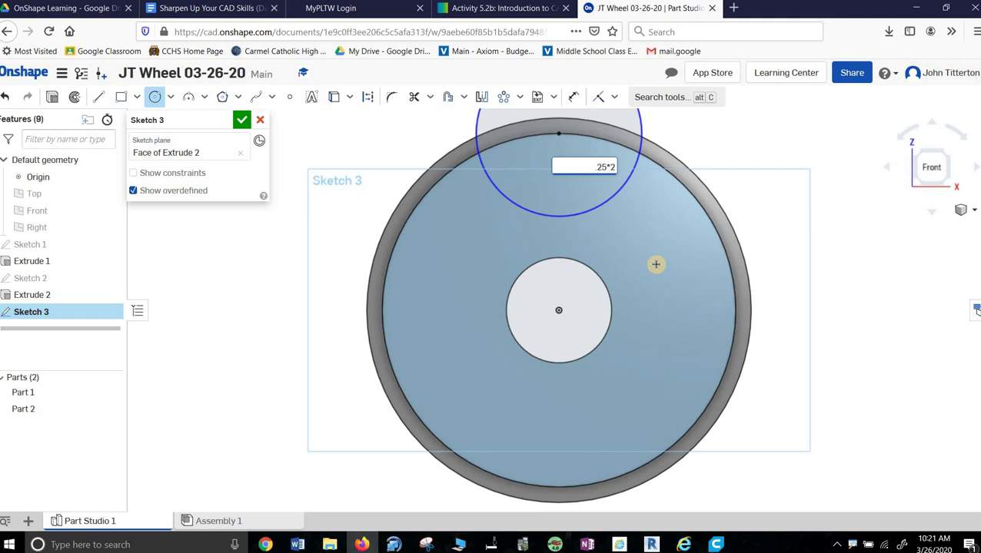
{"action": "key", "text": "Return"}
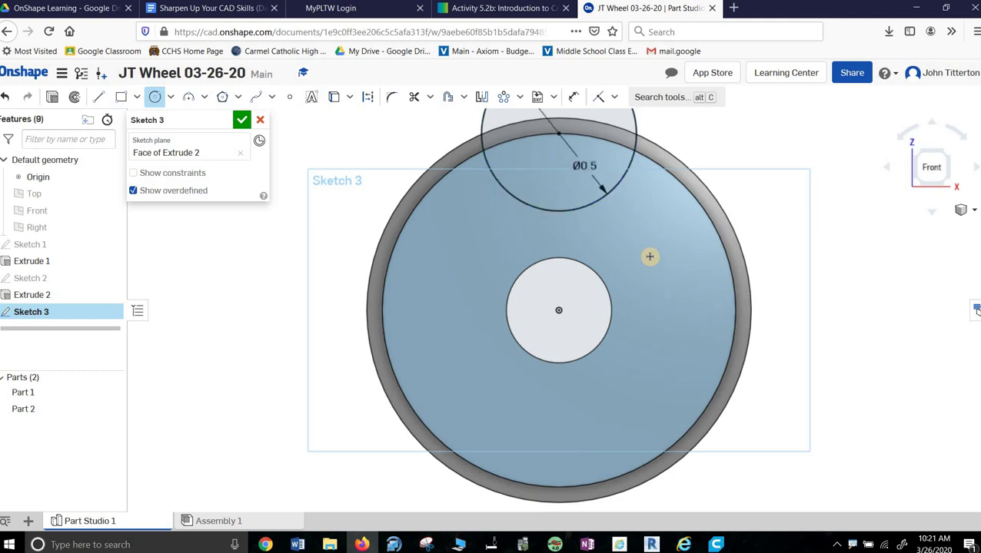
{"action": "scroll", "coordinate": [649, 259], "scroll_direction": "down", "scroll_amount": 2}
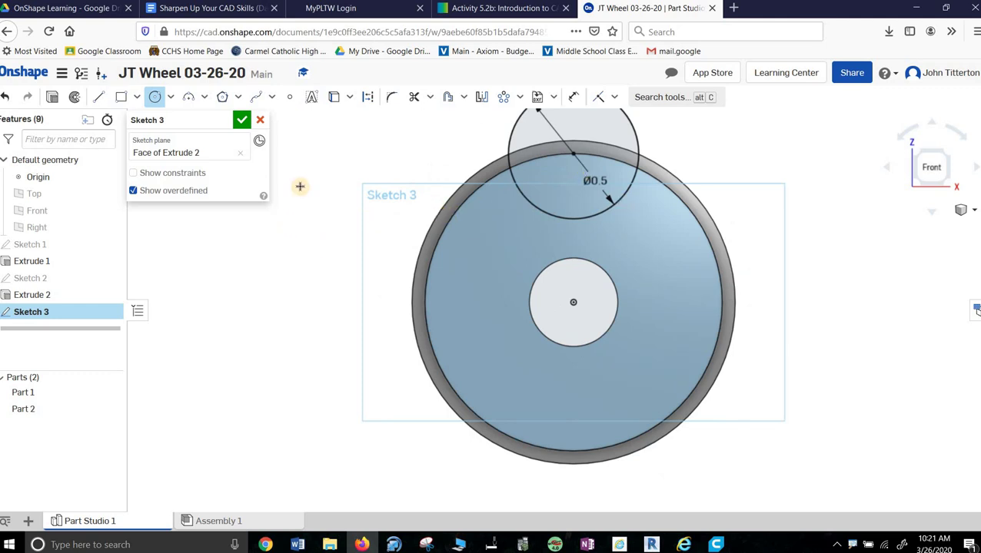
{"action": "left_click", "coordinate": [414, 96]}
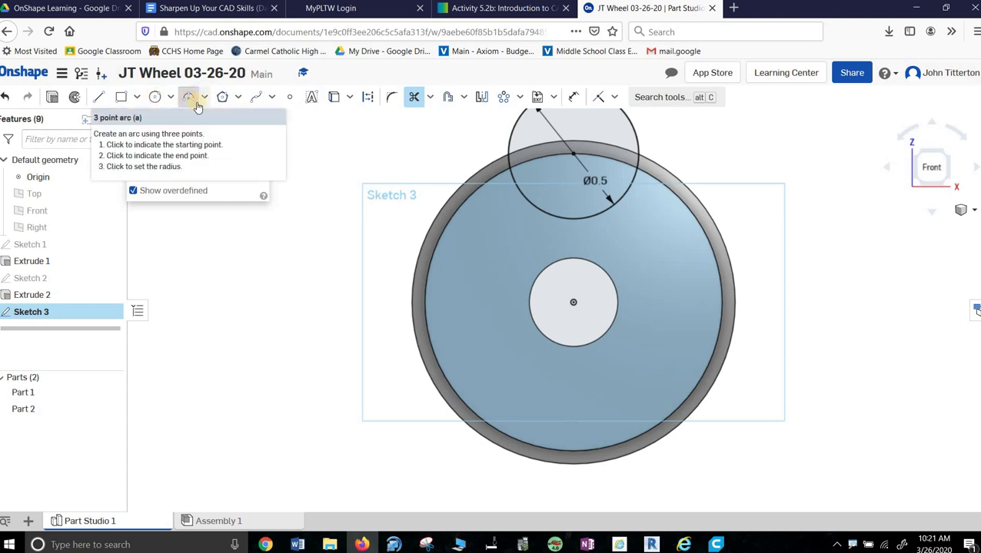
Draw a three-point R0.57 arc along the outer edge between the circle's two intersections
{"action": "left_click", "coordinate": [195, 102]}
{"action": "scroll", "coordinate": [601, 144], "scroll_direction": "up", "scroll_amount": 3}
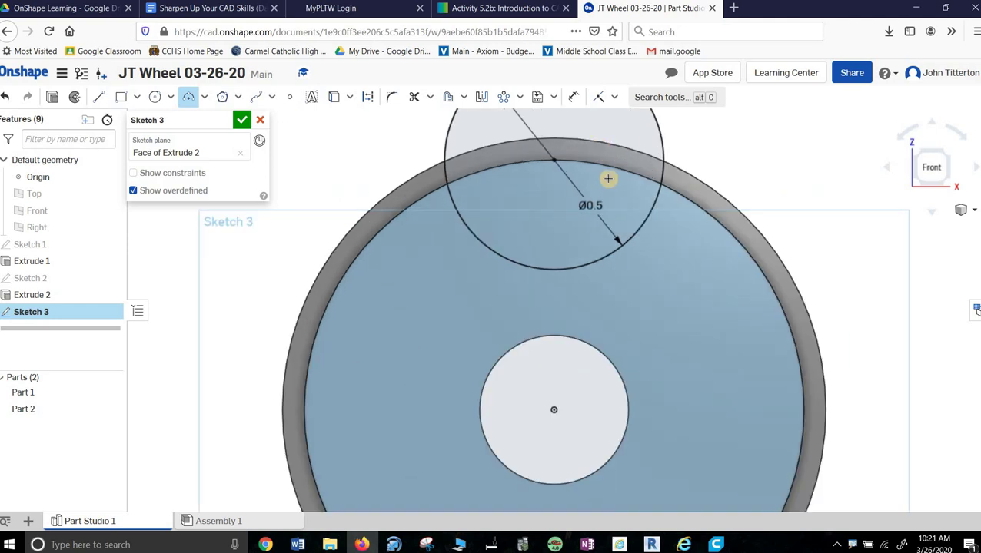
{"action": "scroll", "coordinate": [607, 178], "scroll_direction": "up", "scroll_amount": 2}
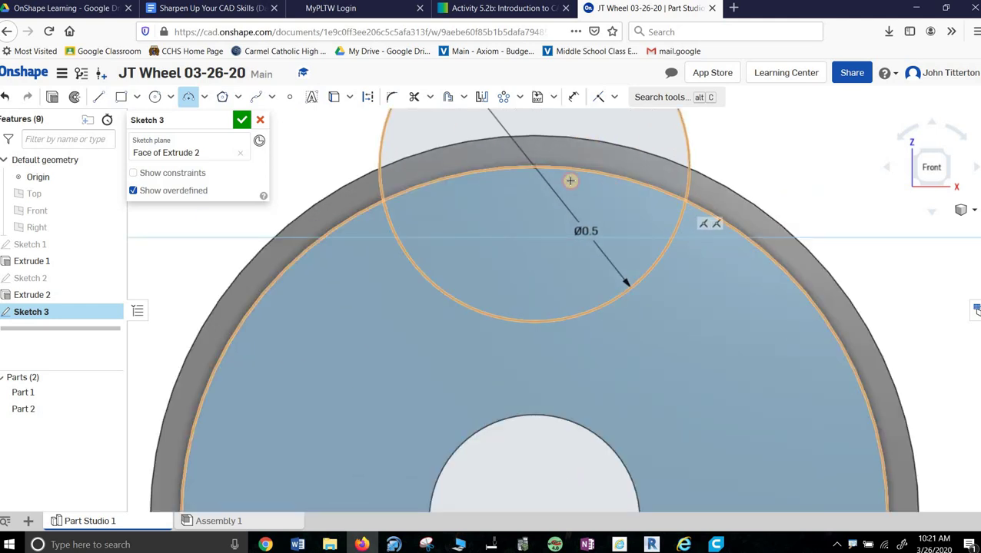
{"action": "left_click", "coordinate": [534, 166]}
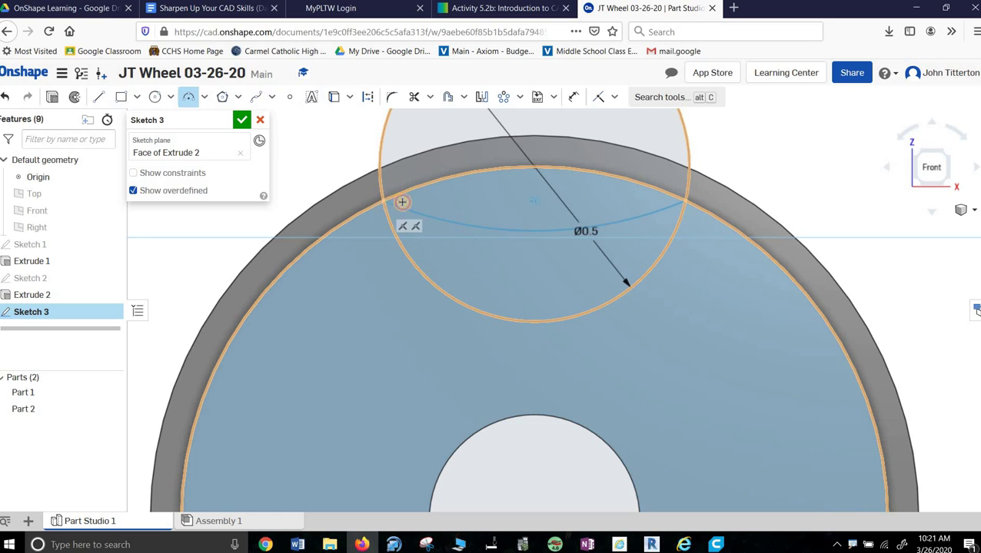
{"action": "left_click", "coordinate": [402, 202]}
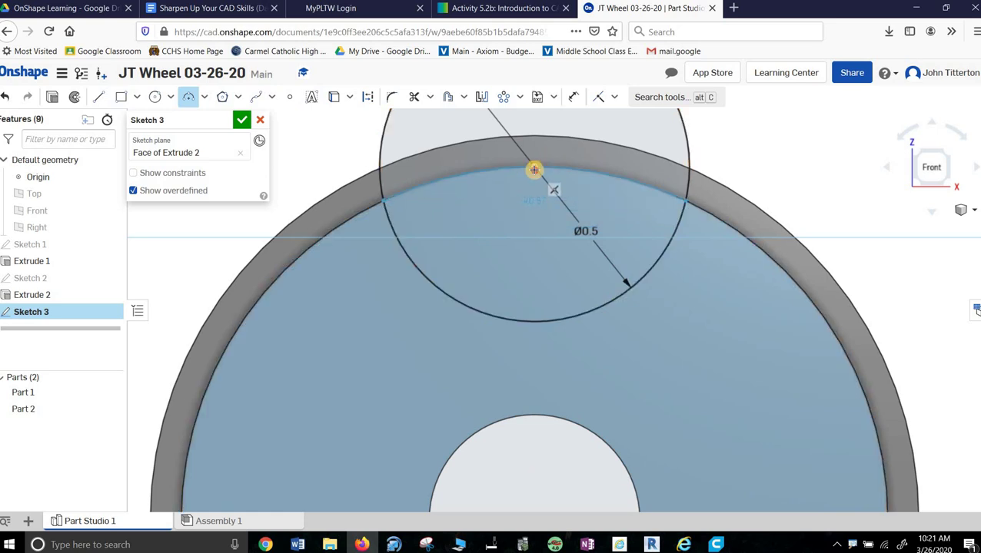
{"action": "left_click", "coordinate": [534, 169]}
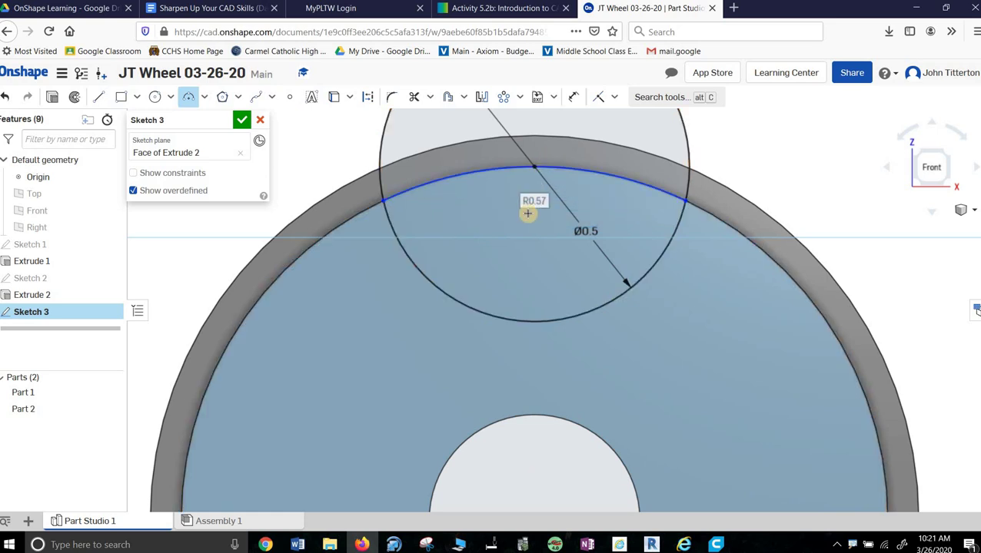
{"action": "right_click", "coordinate": [752, 145]}
{"action": "left_click", "coordinate": [720, 153]}
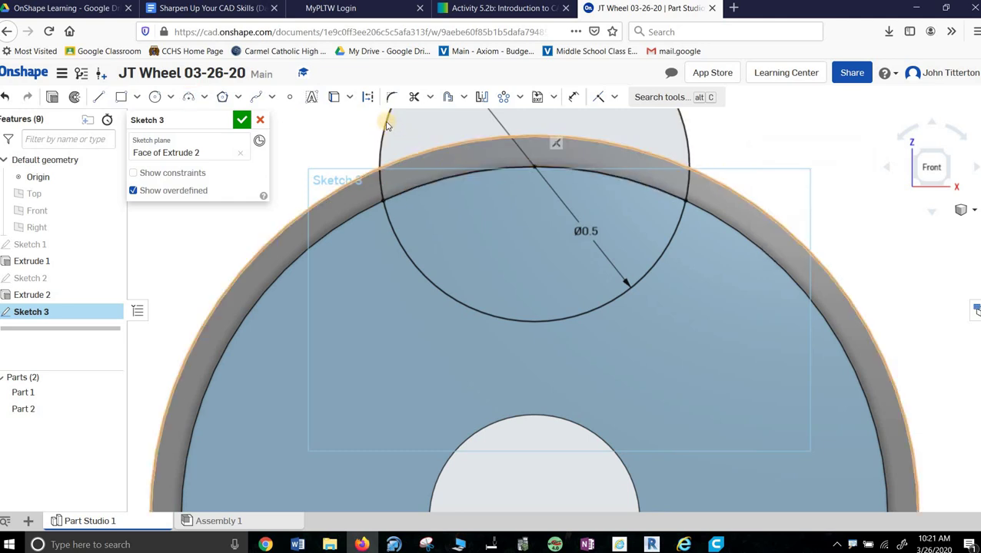
{"action": "left_click", "coordinate": [414, 97]}
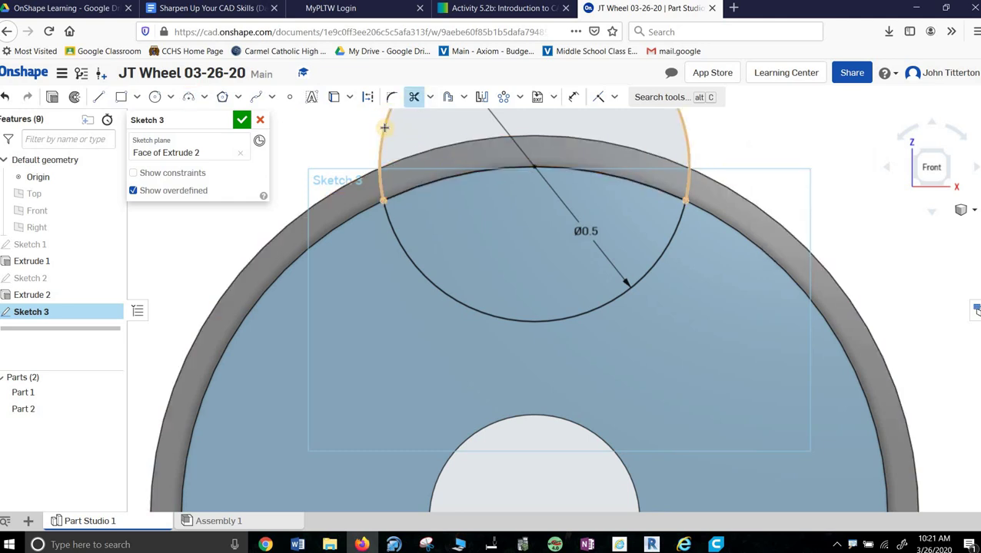
Trim the circle's portion outside the rim, leaving a half-moon notch, and return to Front view
{"action": "left_click", "coordinate": [452, 167]}
{"action": "scroll", "coordinate": [777, 313], "scroll_direction": "up", "scroll_amount": 3}
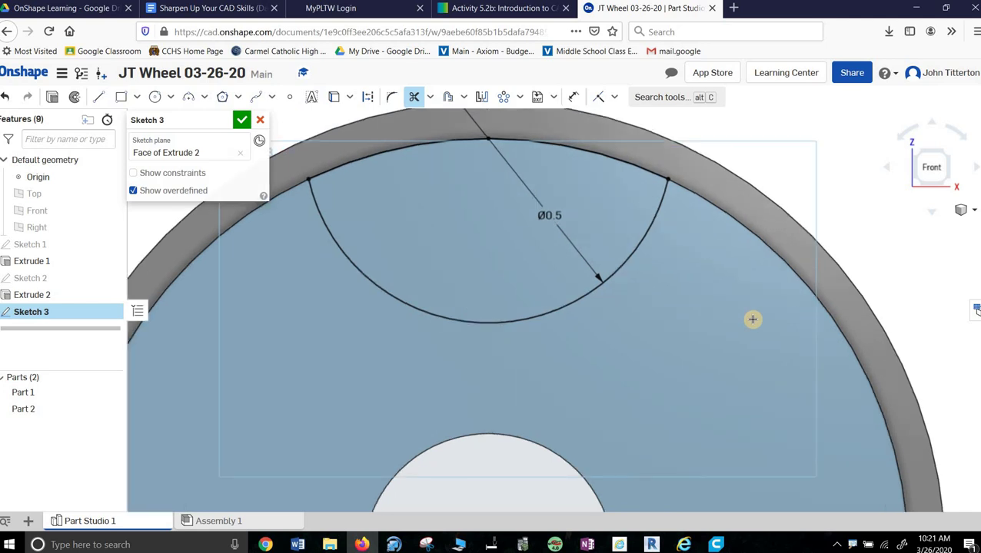
{"action": "scroll", "coordinate": [718, 315], "scroll_direction": "down", "scroll_amount": 3}
{"action": "scroll", "coordinate": [724, 346], "scroll_direction": "down", "scroll_amount": 2}
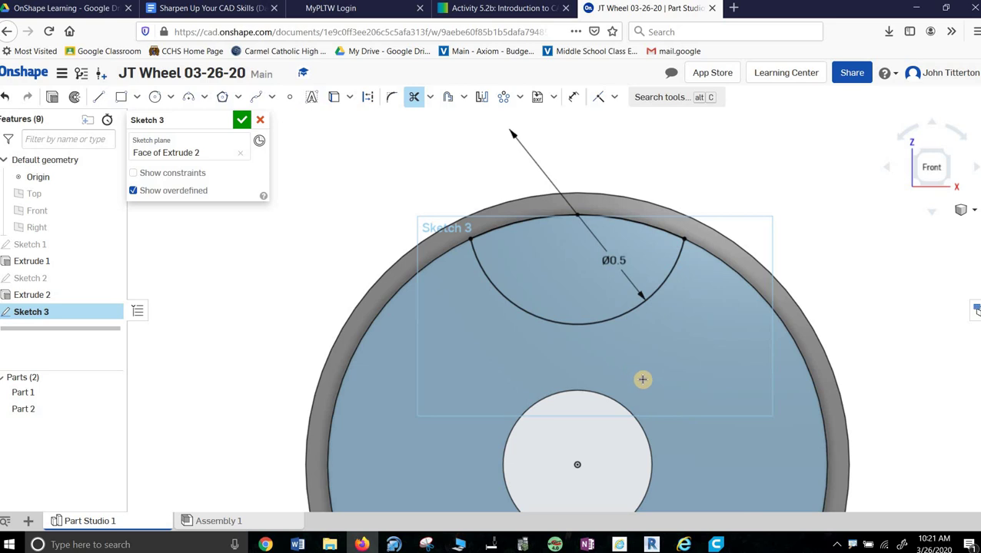
{"action": "scroll", "coordinate": [641, 378], "scroll_direction": "down", "scroll_amount": 2}
{"action": "mouse_move", "coordinate": [639, 383]}
{"action": "right_mouse_down"}
{"action": "mouse_move", "coordinate": [580, 346]}
{"action": "mouse_move", "coordinate": [639, 376]}
{"action": "right_mouse_up"}
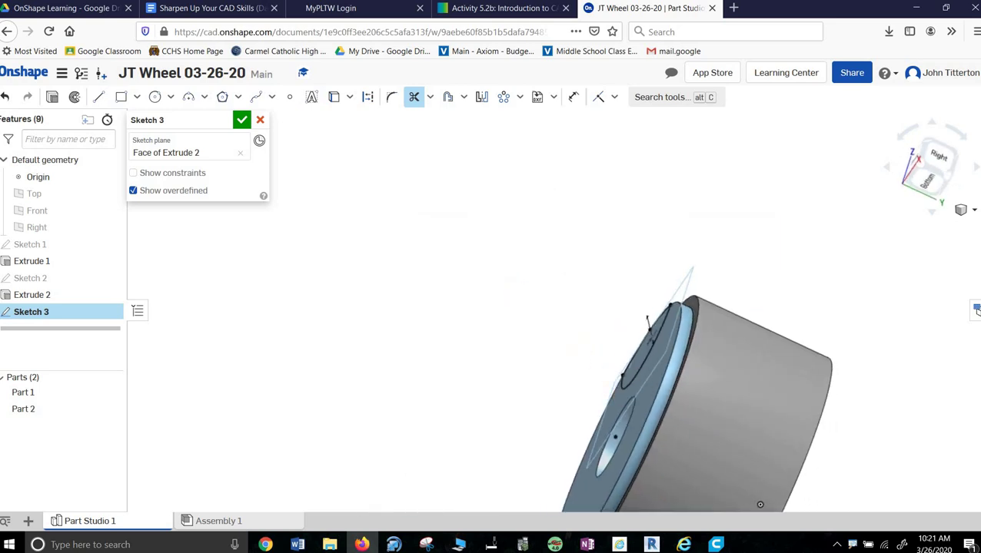
{"action": "right_click_drag", "start_coordinate": [823, 333], "coordinate": [953, 189]}
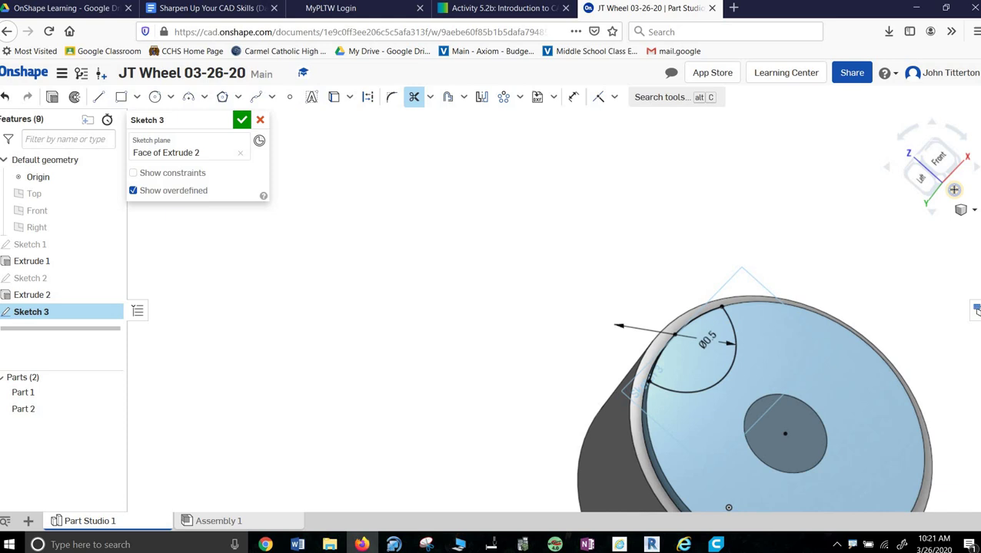
{"action": "left_click", "coordinate": [935, 156]}
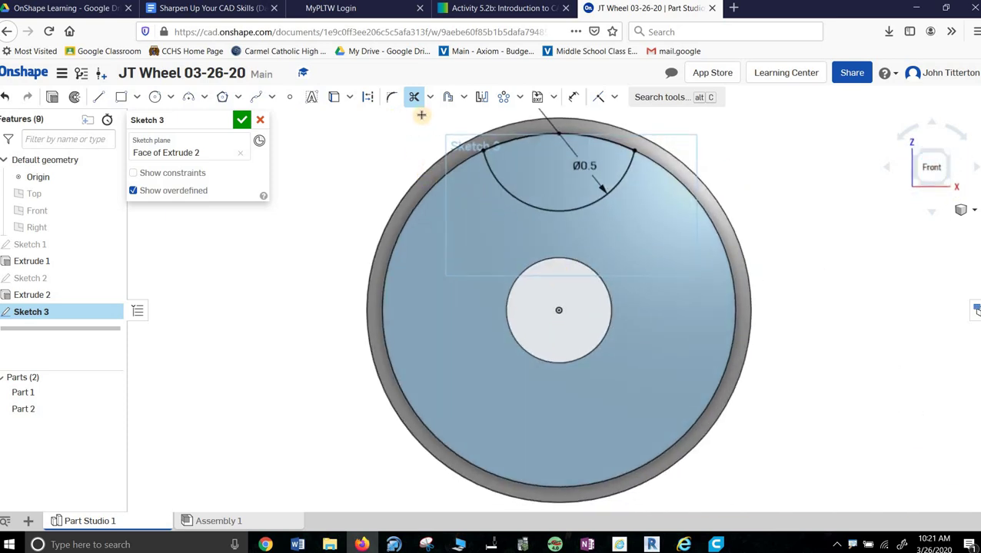
Start a 5-copy circular pattern of the top notch arc
{"action": "left_click", "coordinate": [519, 97]}
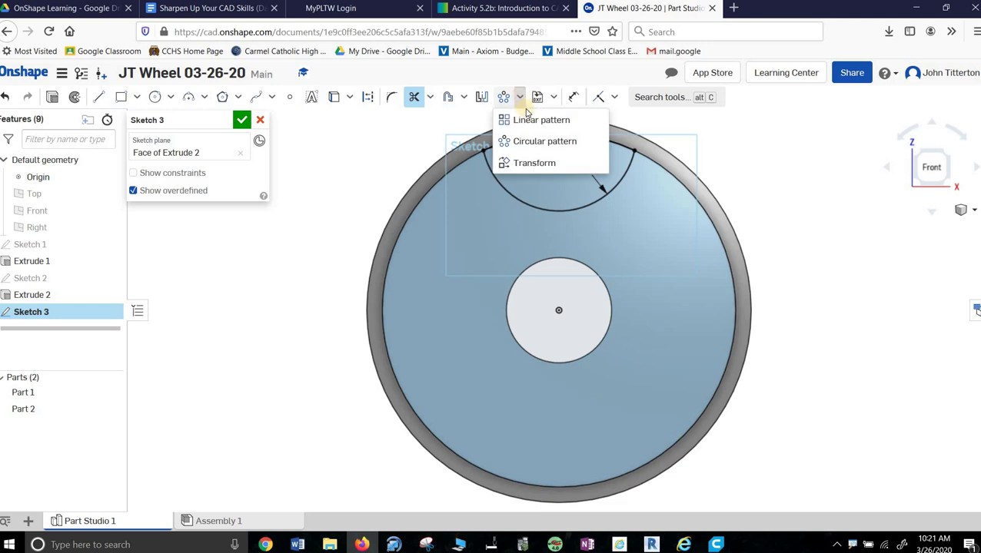
{"action": "left_click", "coordinate": [566, 158]}
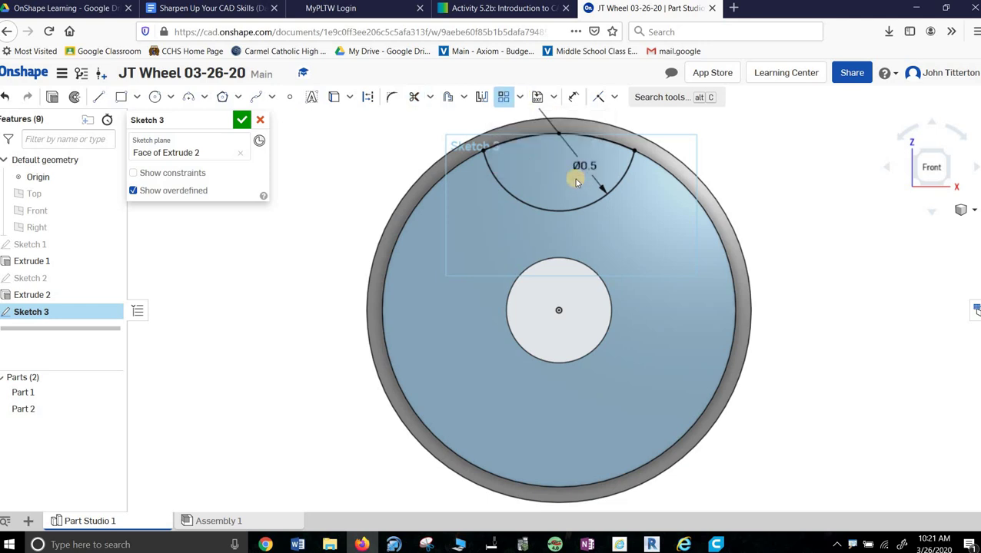
{"action": "left_click", "coordinate": [522, 98]}
{"action": "left_click", "coordinate": [530, 138]}
{"action": "left_click", "coordinate": [508, 148]}
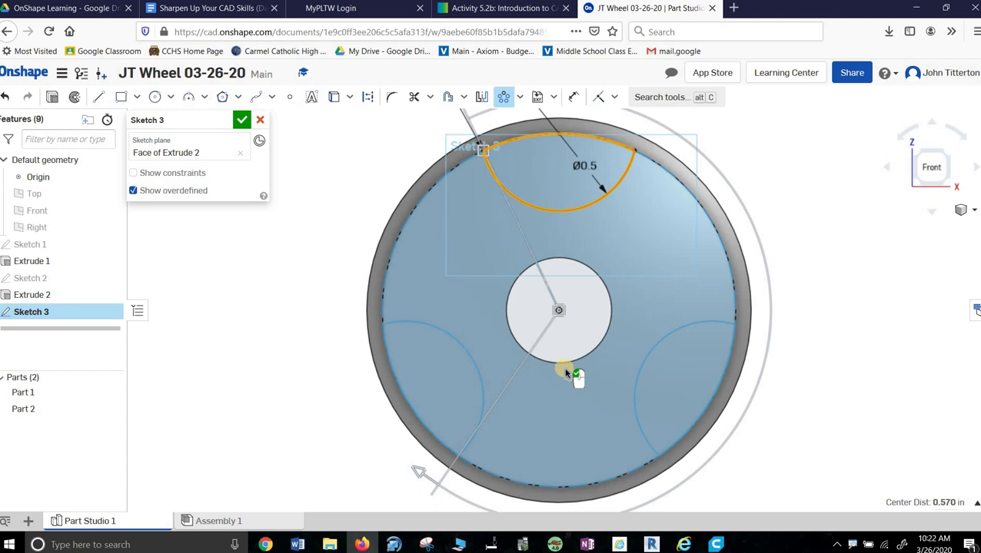
{"action": "scroll", "coordinate": [567, 361], "scroll_direction": "up", "scroll_amount": 3}
{"action": "scroll", "coordinate": [569, 349], "scroll_direction": "down", "scroll_amount": 5}
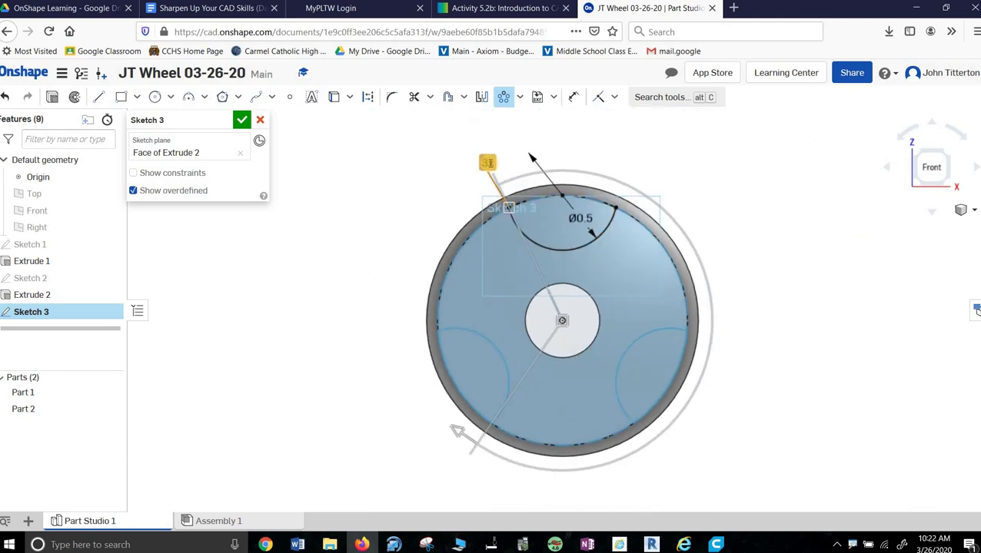
{"action": "double_click", "coordinate": [486, 163]}
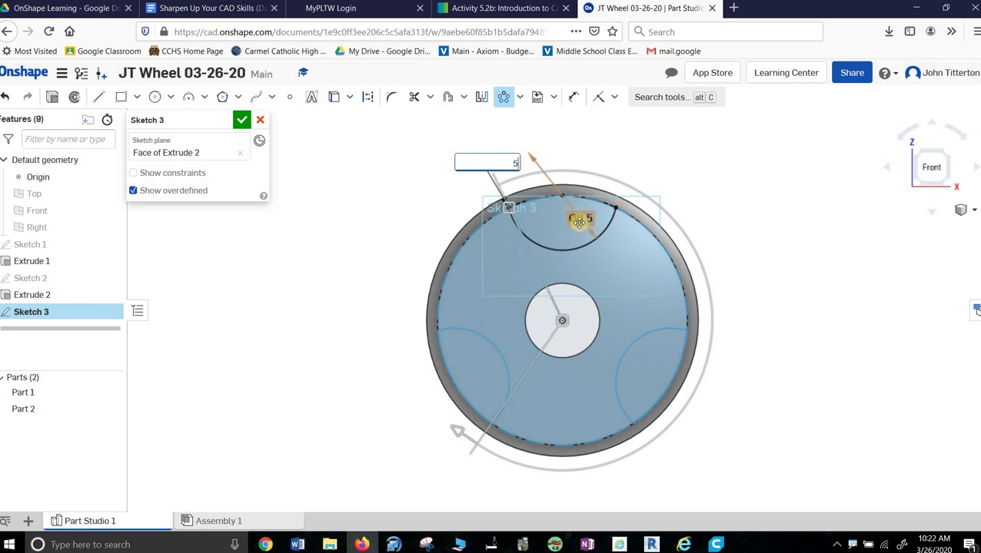
{"action": "key", "text": "Return"}
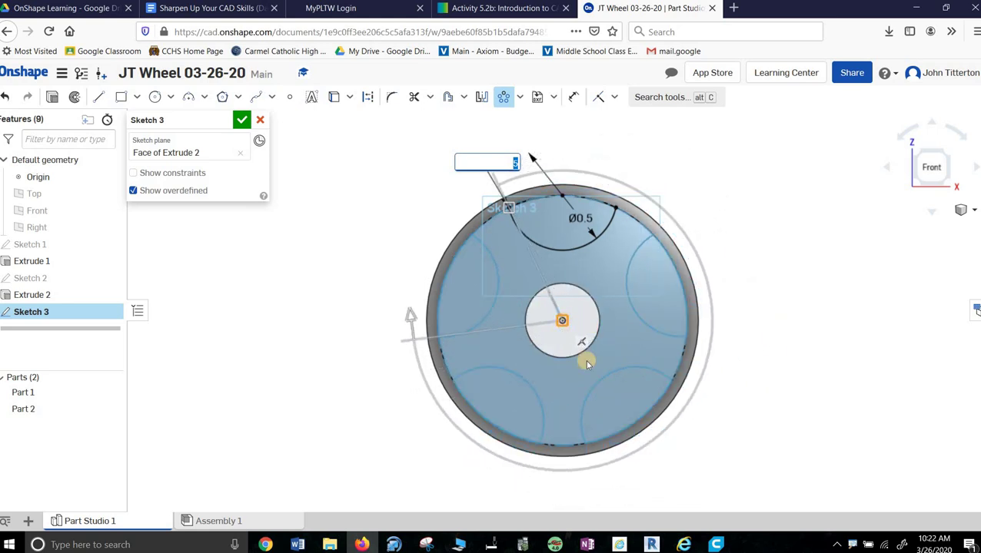
Escape the circular pattern in progress, keeping only the single top notch
{"action": "right_click", "coordinate": [349, 185]}
{"action": "left_click", "coordinate": [313, 184]}
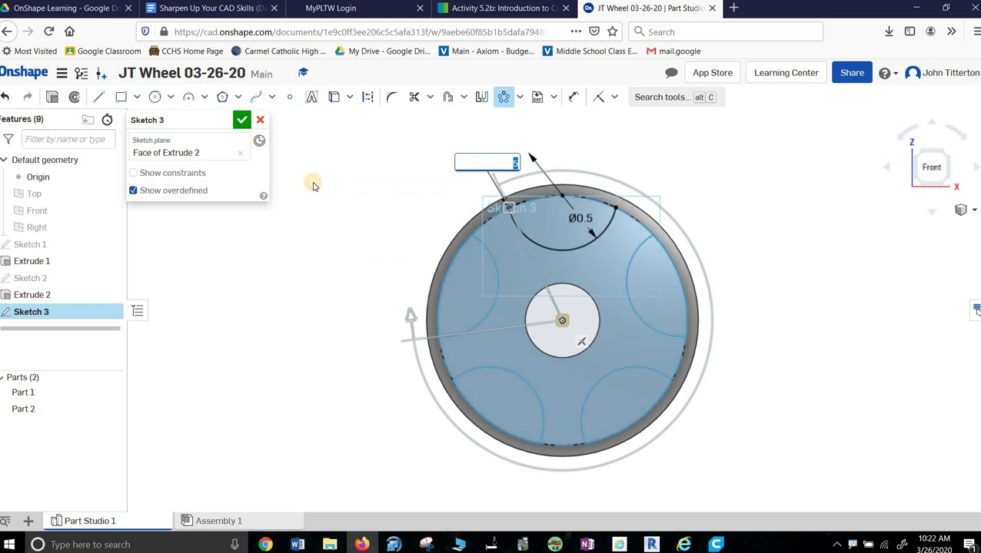
{"action": "right_click", "coordinate": [314, 187]}
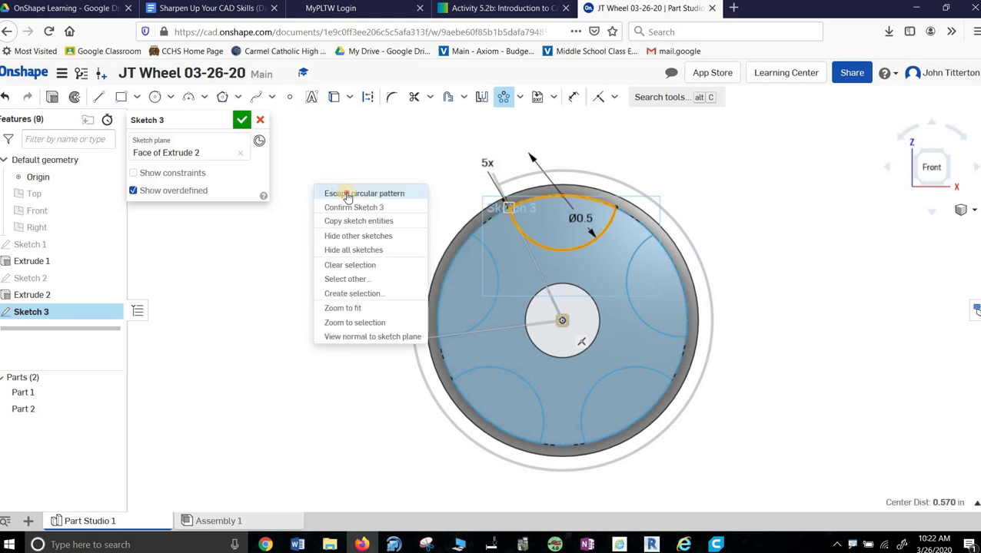
{"action": "left_click", "coordinate": [347, 194]}
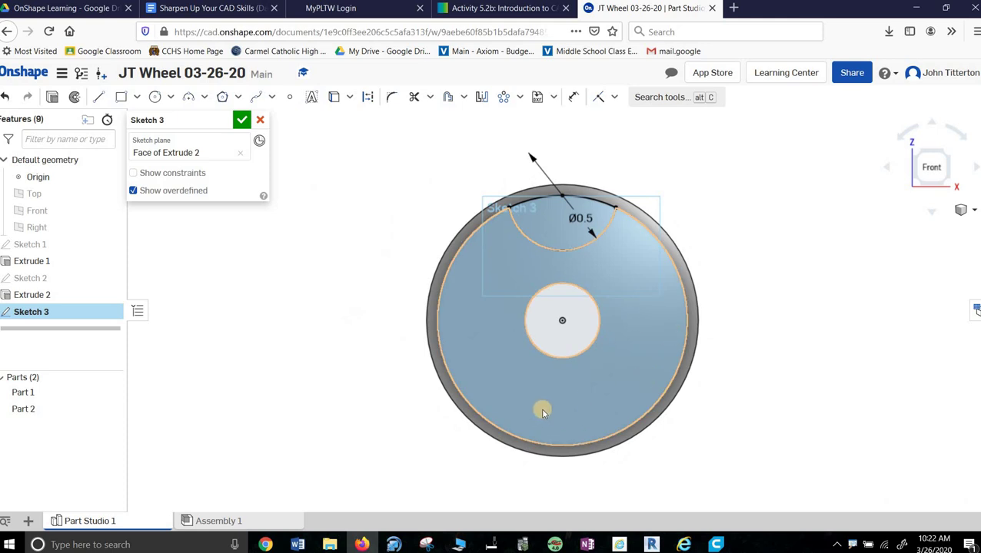
Circular-pattern the top Ø0.5 notch arc with a count of 5 and apply it
{"action": "left_click", "coordinate": [317, 343]}
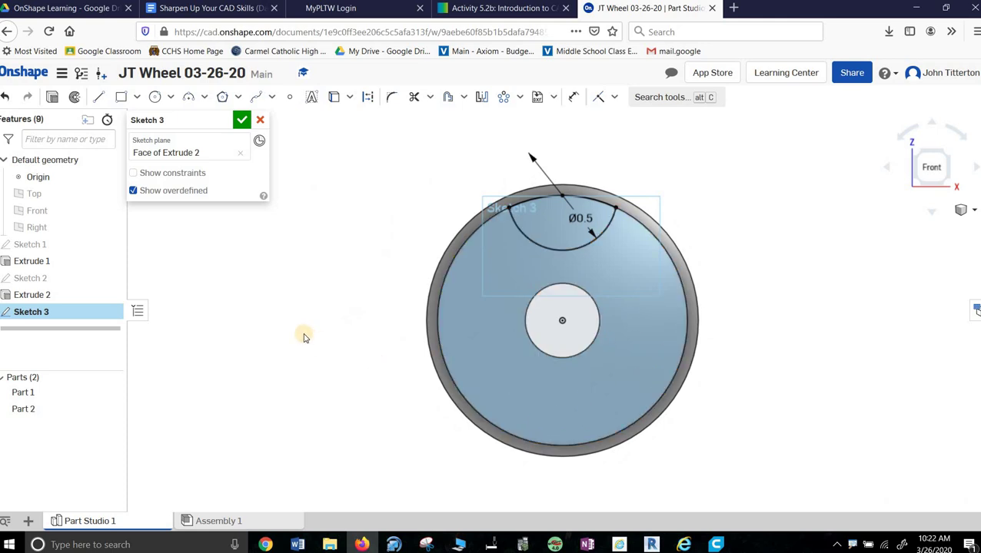
{"action": "left_click", "coordinate": [503, 97]}
{"action": "left_click", "coordinate": [544, 222]}
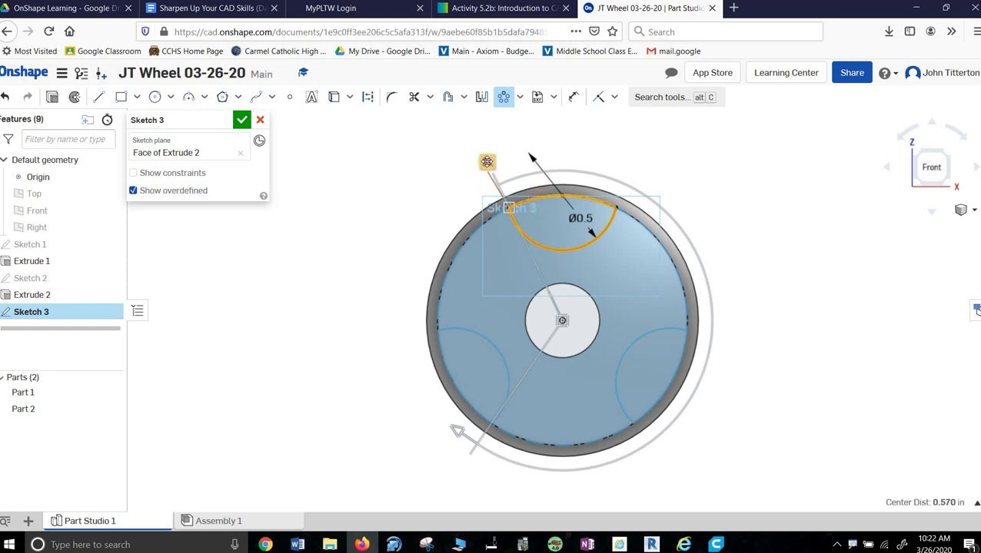
{"action": "left_click", "coordinate": [486, 163]}
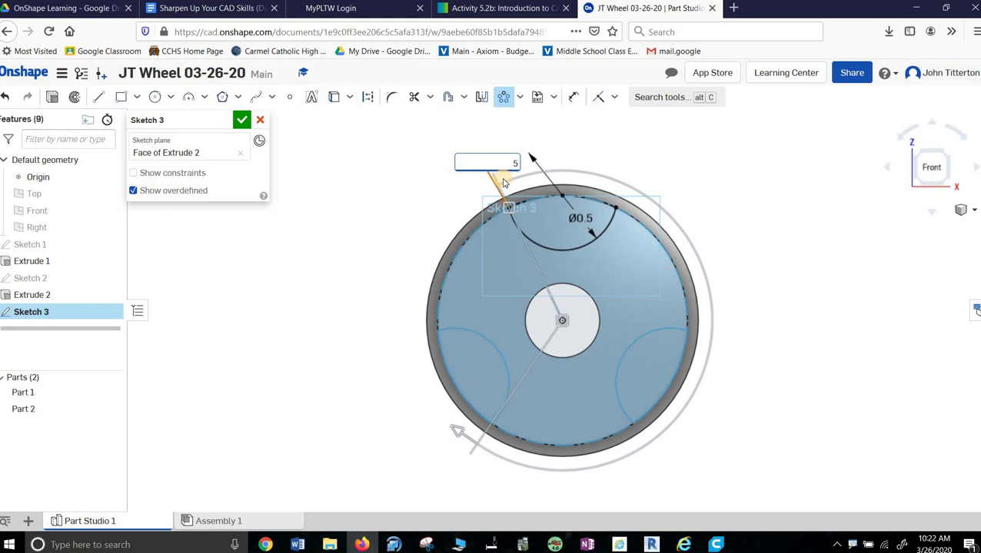
{"action": "key", "text": "Return"}
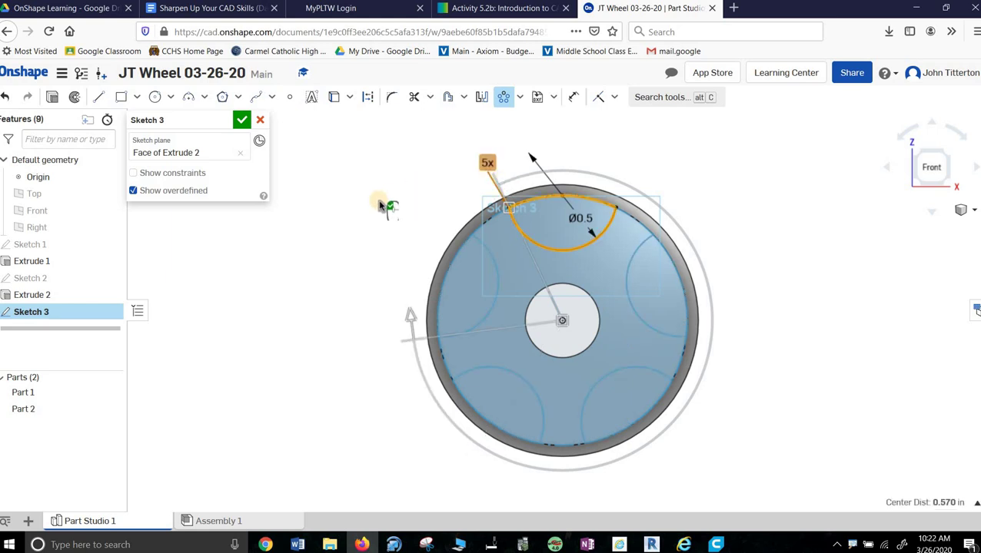
{"action": "left_click", "coordinate": [381, 204]}
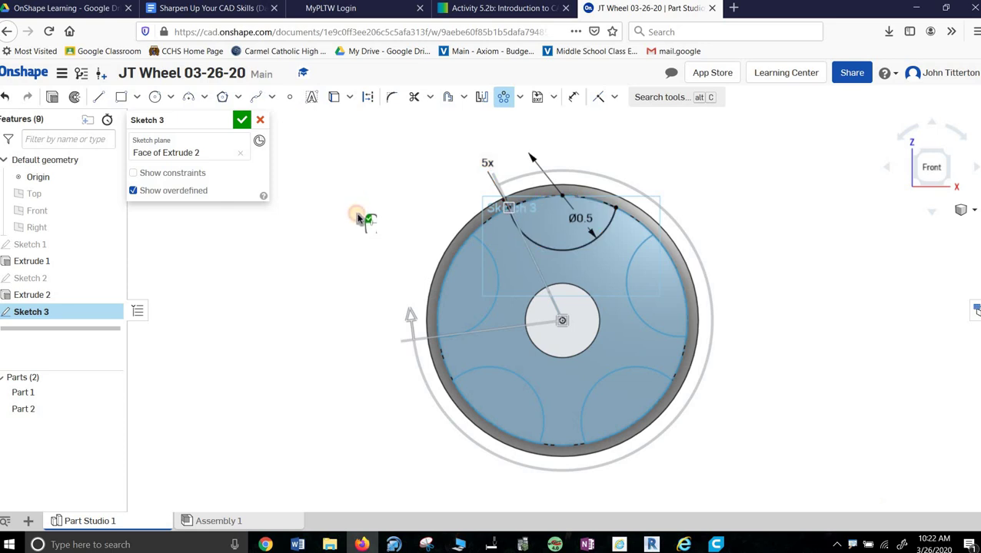
{"action": "left_click", "coordinate": [363, 223]}
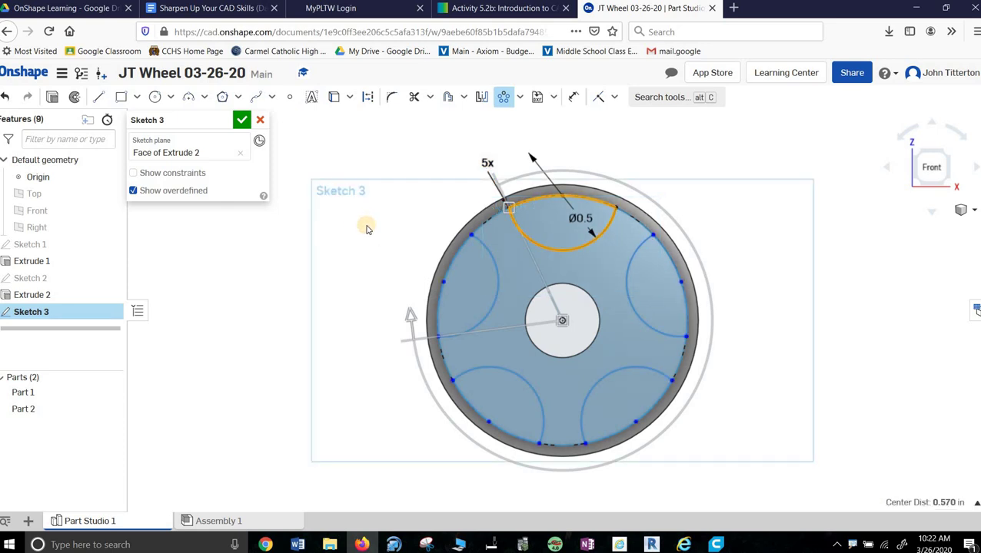
{"action": "right_click", "coordinate": [244, 313]}
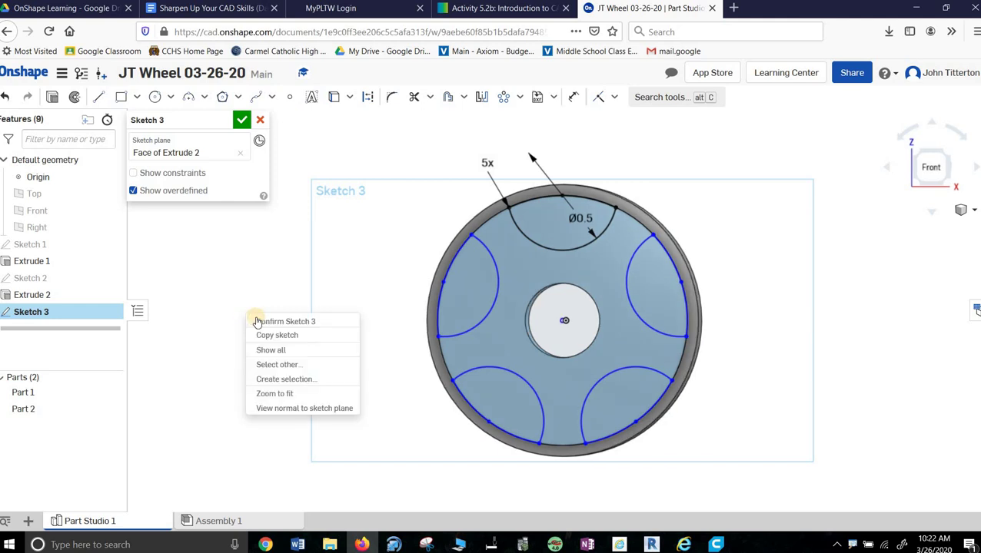
{"action": "left_click", "coordinate": [218, 290]}
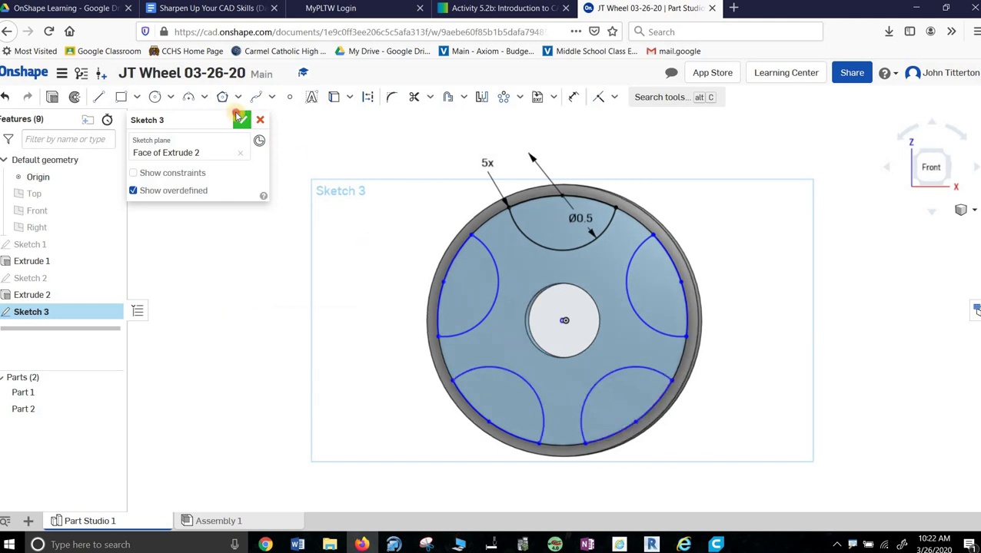
Accept Sketch 3 and start a new extrude feature with Shift+E
{"action": "left_click", "coordinate": [238, 116]}
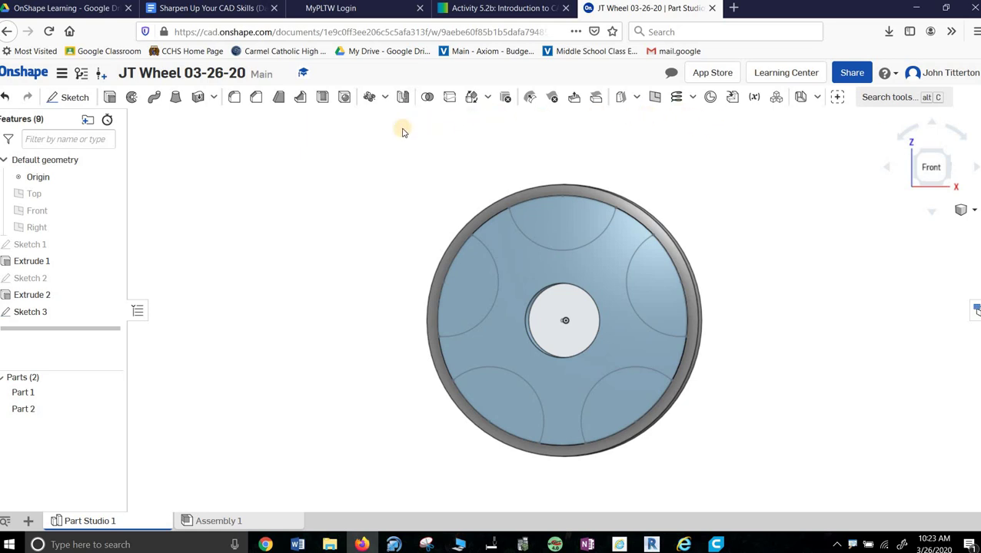
{"action": "left_click", "coordinate": [385, 100]}
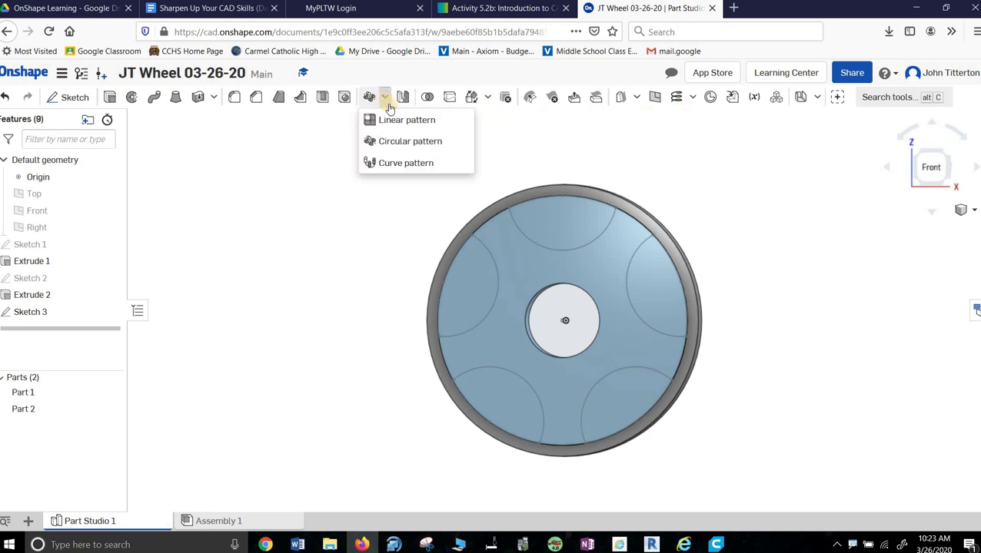
{"action": "left_click", "coordinate": [248, 197]}
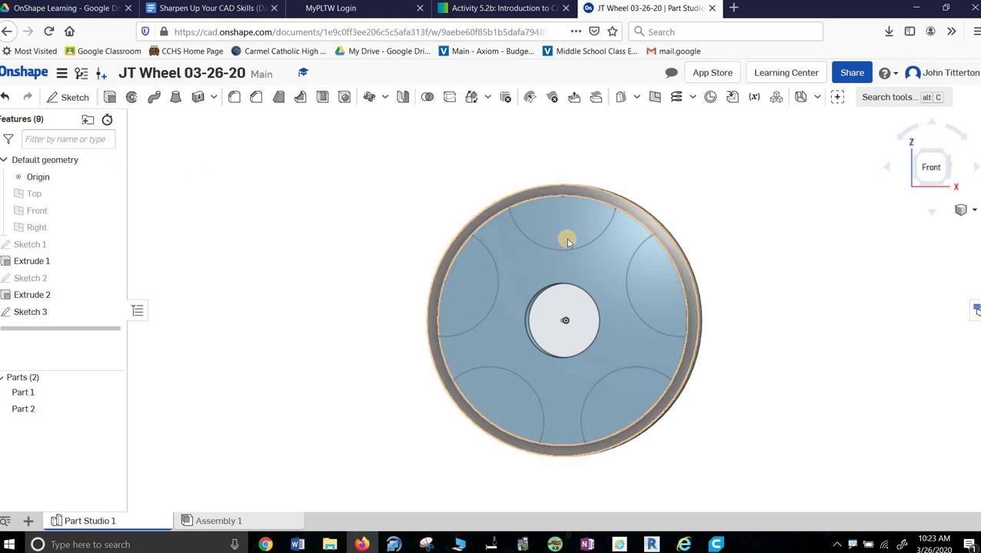
{"action": "key", "text": "shift+e"}
Remove-extrude the five Sketch 3 notch regions Through all, cutting five openings in the hub
{"action": "left_click", "coordinate": [201, 155]}
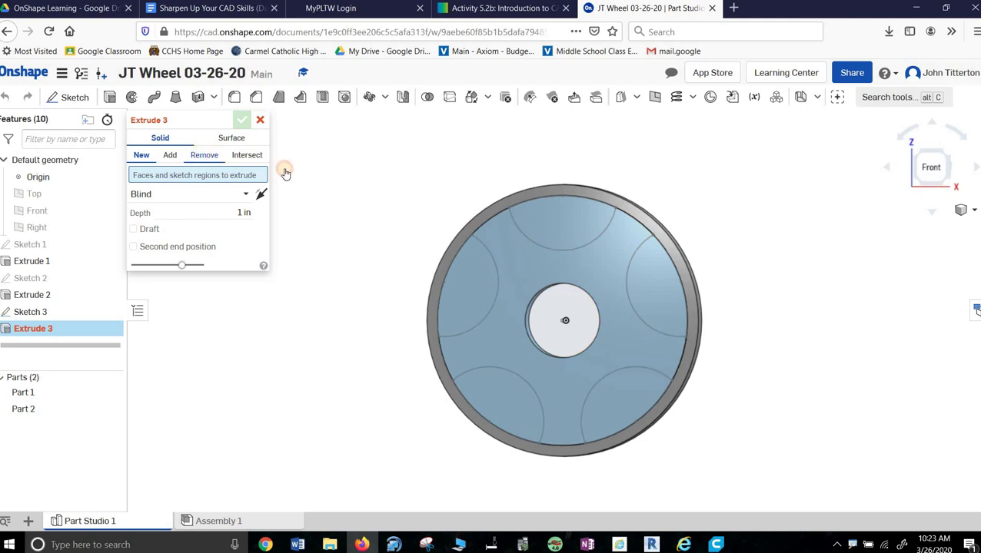
{"action": "left_click", "coordinate": [584, 220]}
{"action": "left_click", "coordinate": [654, 291]}
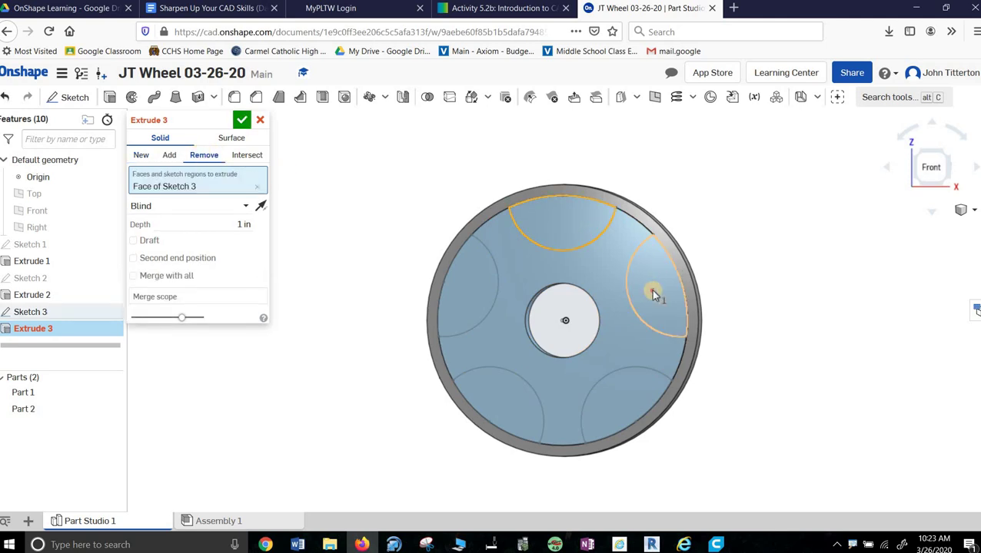
{"action": "left_click", "coordinate": [624, 421]}
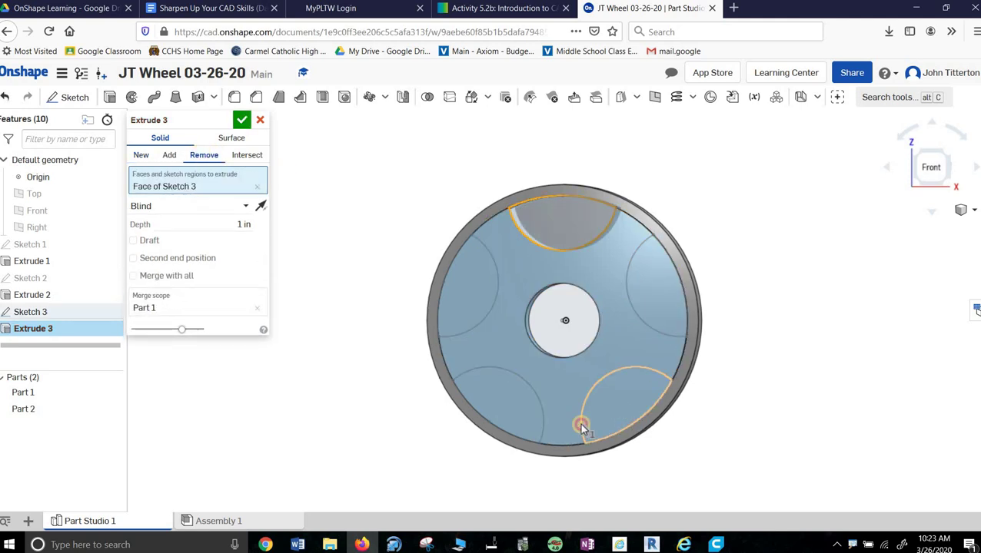
{"action": "left_click", "coordinate": [472, 307]}
{"action": "left_click", "coordinate": [499, 406]}
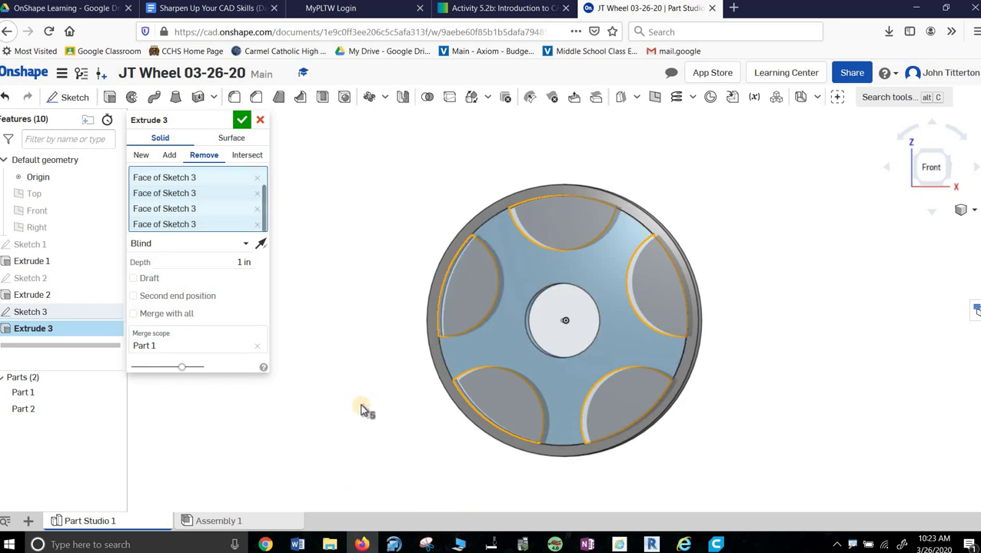
{"action": "right_click_drag", "start_coordinate": [788, 377], "coordinate": [711, 367]}
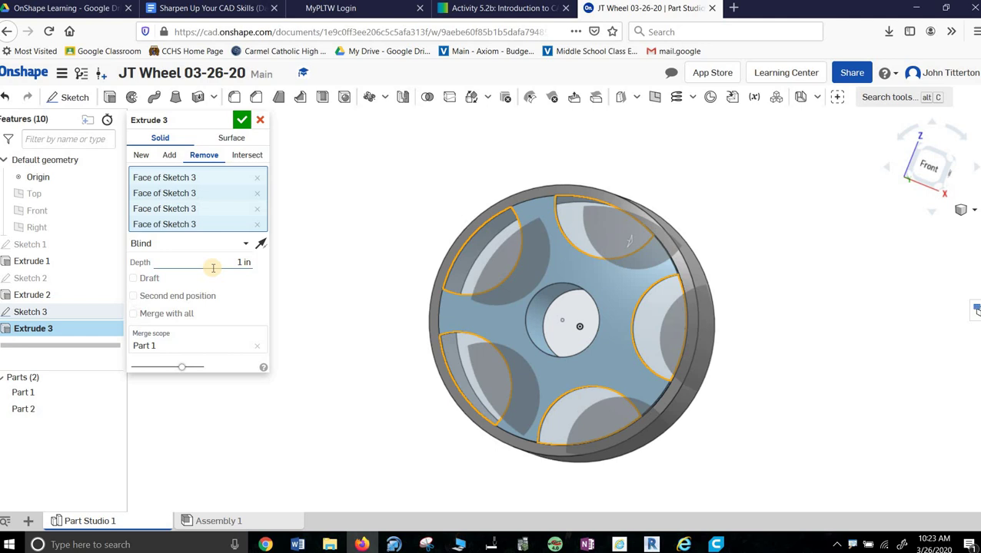
{"action": "left_click", "coordinate": [245, 243]}
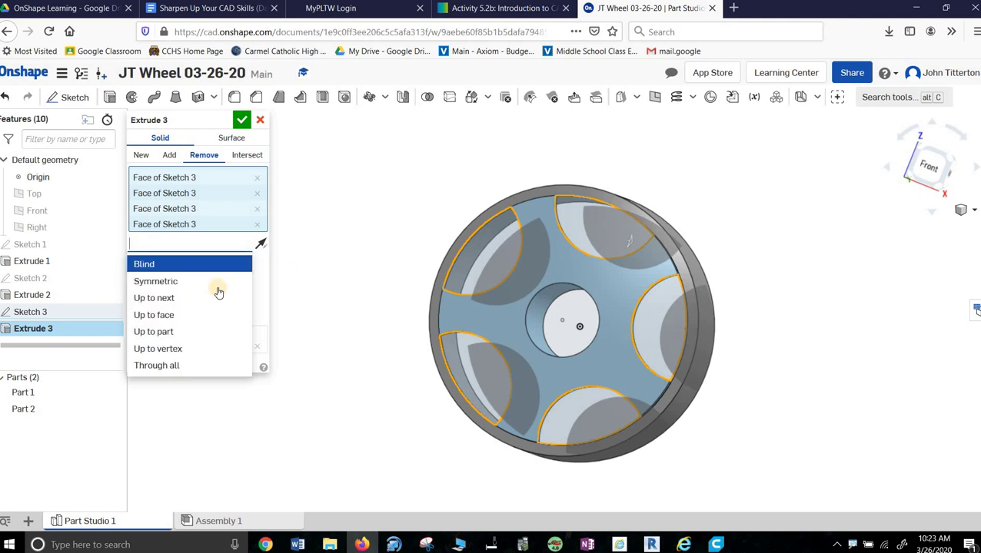
{"action": "left_click", "coordinate": [190, 363]}
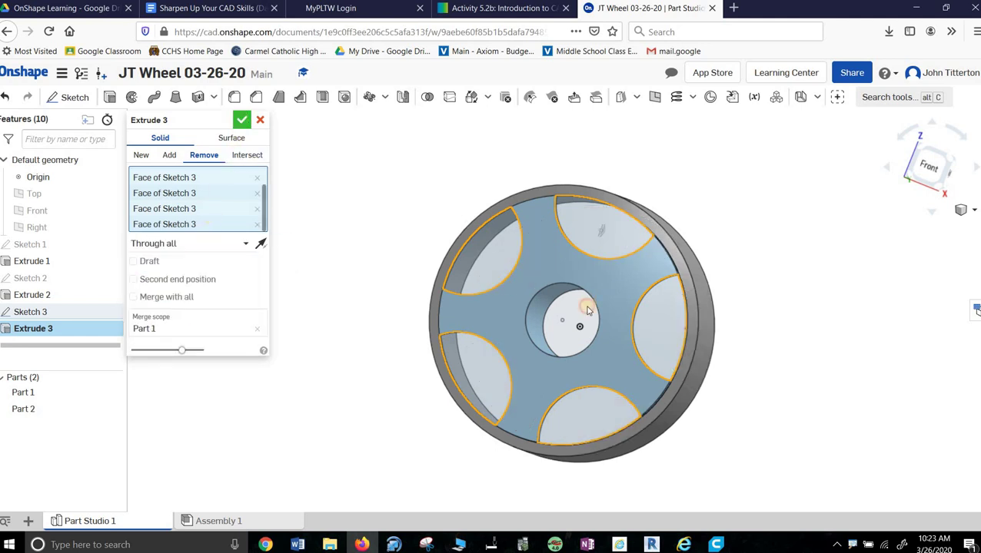
{"action": "left_click", "coordinate": [241, 120]}
{"action": "right_click_drag", "start_coordinate": [729, 366], "coordinate": [730, 394]}
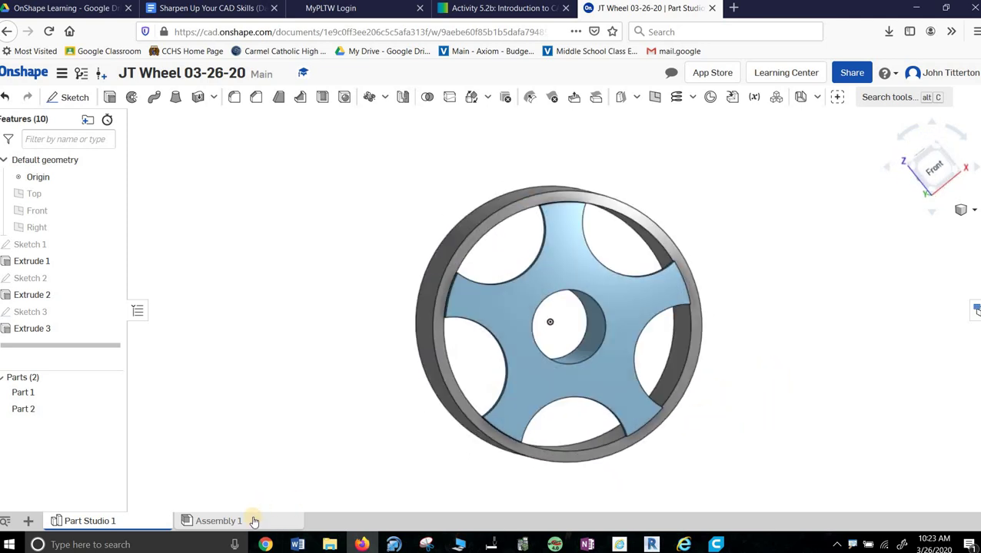
Insert Part 2 and all of Part Studio 1 into Assembly 1, giving three instances
{"action": "left_click", "coordinate": [218, 521]}
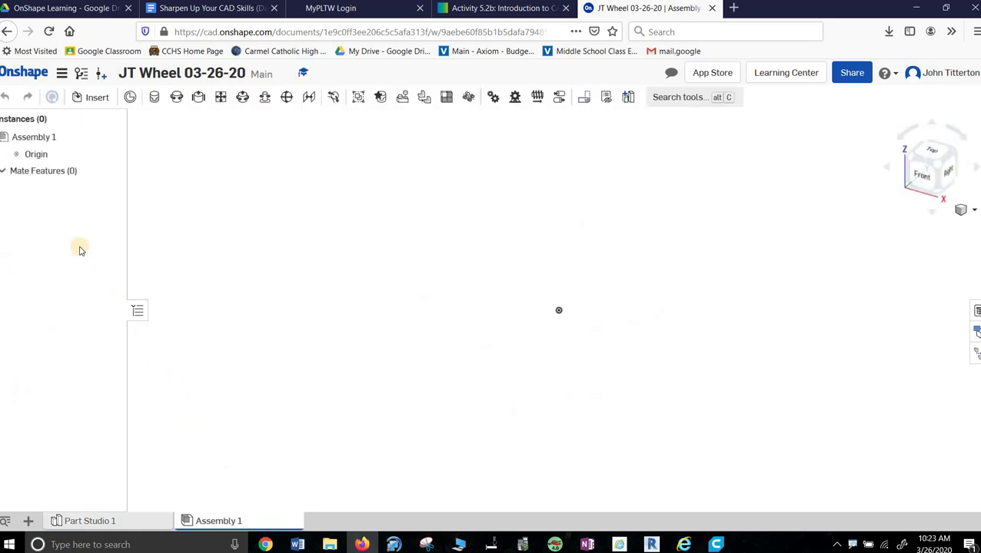
{"action": "left_click", "coordinate": [100, 97]}
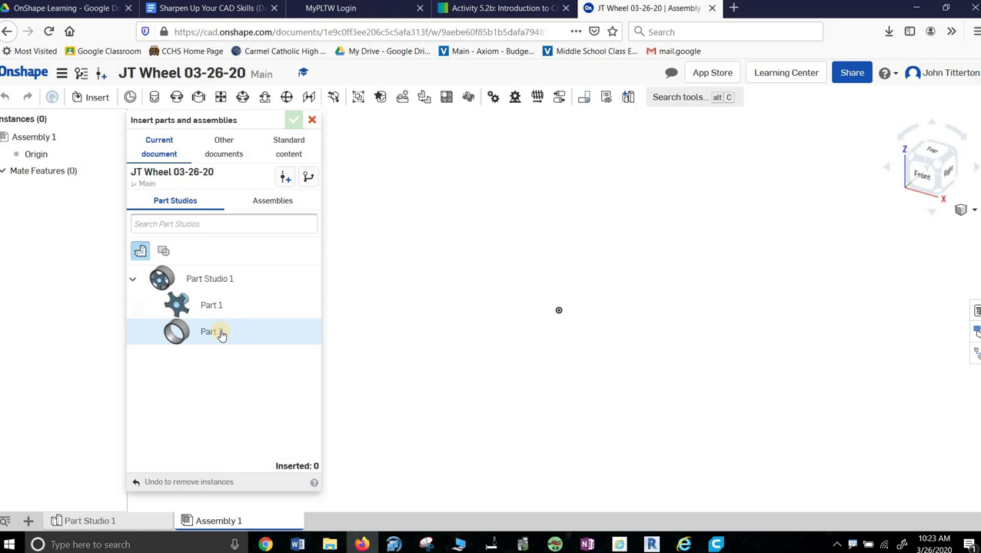
{"action": "left_click", "coordinate": [217, 332]}
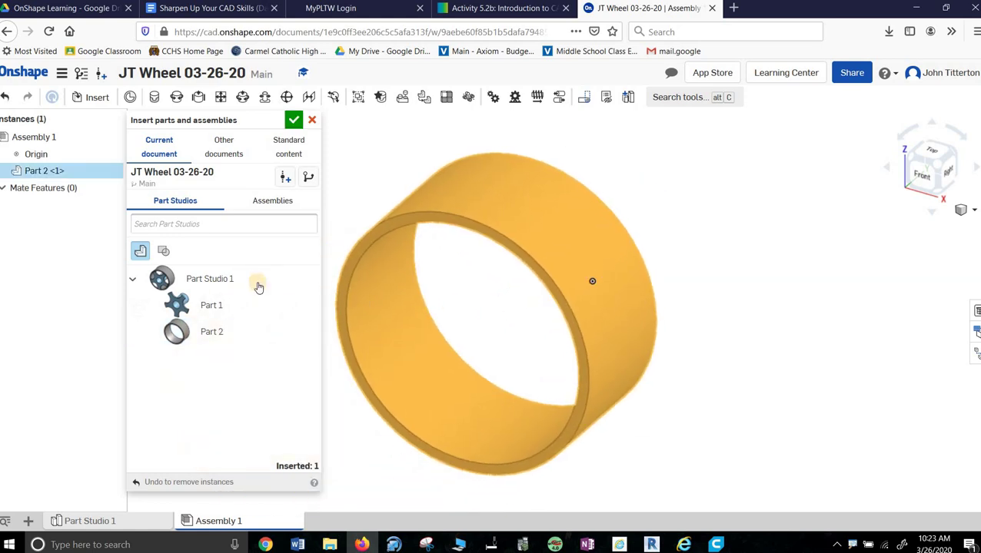
{"action": "left_click", "coordinate": [212, 280]}
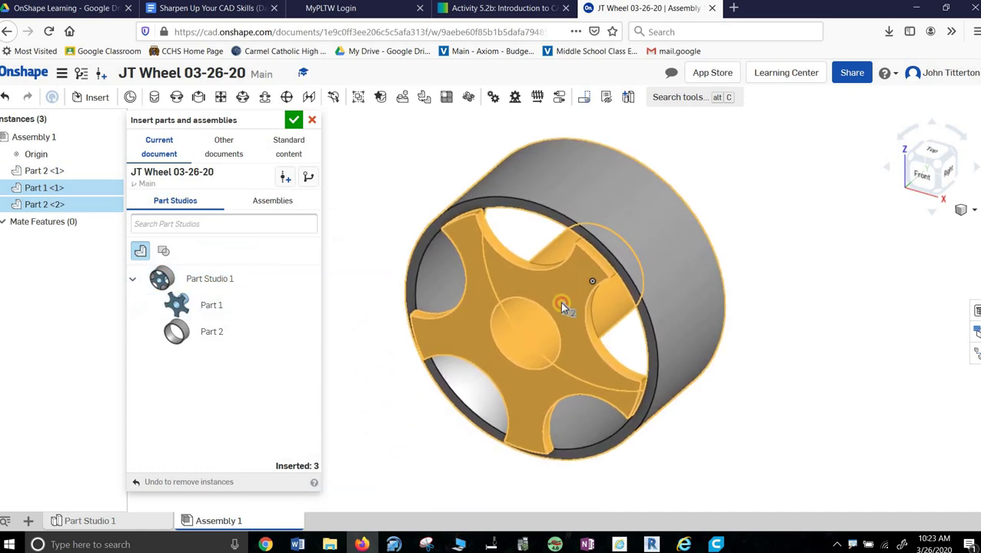
{"action": "left_click", "coordinate": [725, 366]}
{"action": "right_click", "coordinate": [764, 335]}
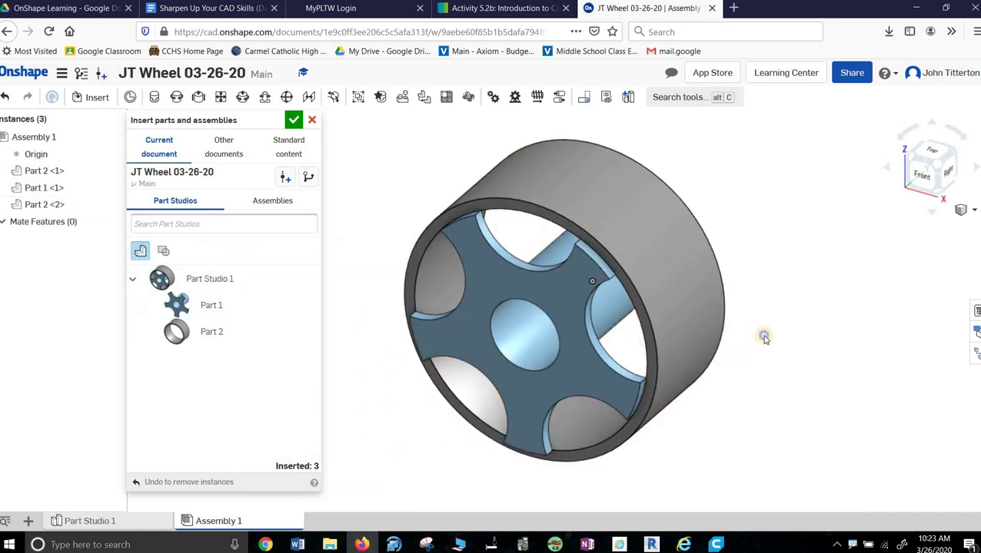
{"action": "left_click", "coordinate": [291, 121]}
{"action": "left_click_drag", "start_coordinate": [344, 121], "coordinate": [816, 489]}
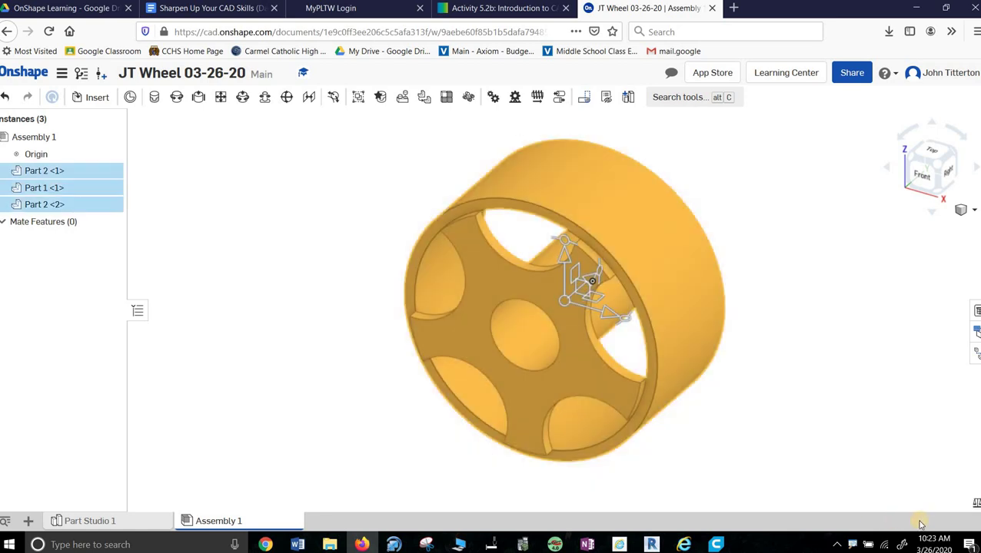
Display mass properties for the selected parts: 0.272 in³ volume, 11.913 in² surface area
{"action": "left_click", "coordinate": [972, 504]}
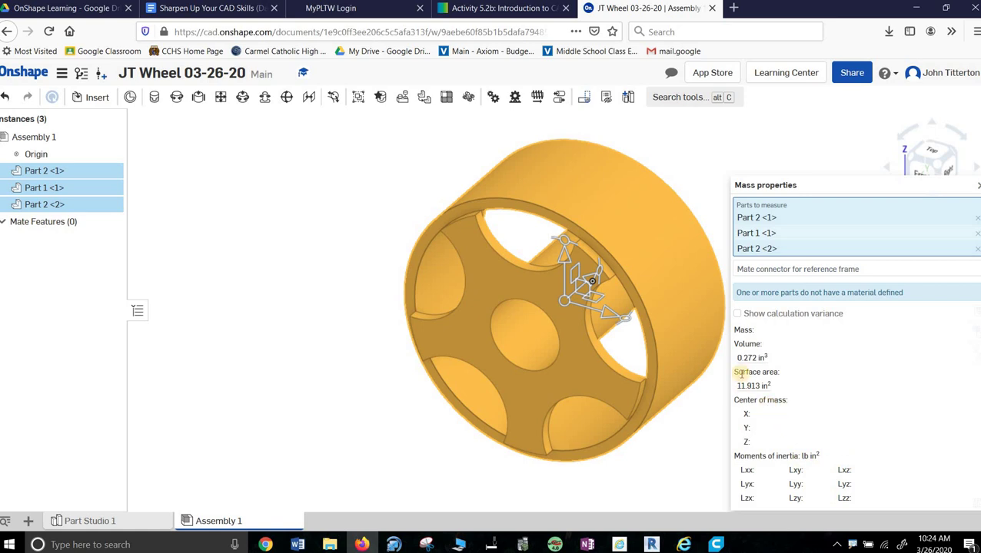